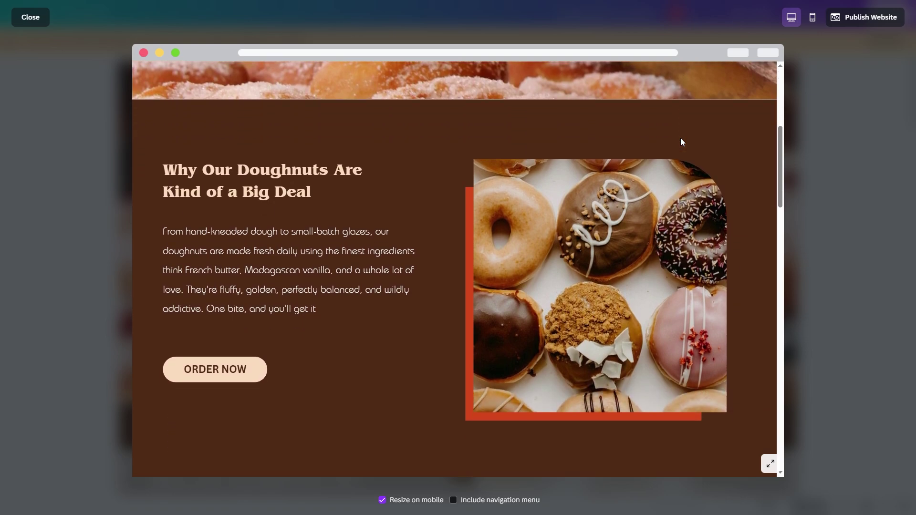
Step: Look through the doughnut website's desktop preview, from the "Why Our Doughnuts Are Kind of a Big Deal" section to the customer photos
scroll(682, 141, down, 4)
scroll(682, 142, down, 5)
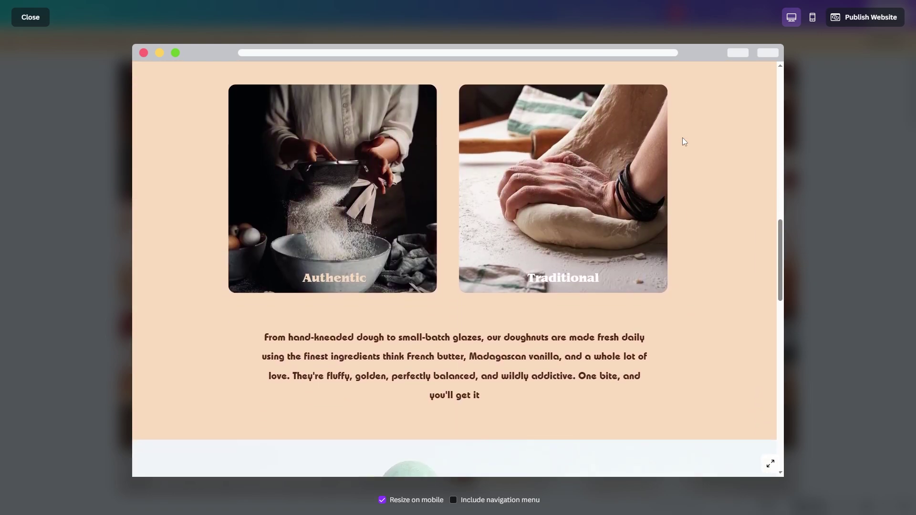
scroll(683, 145, down, 8)
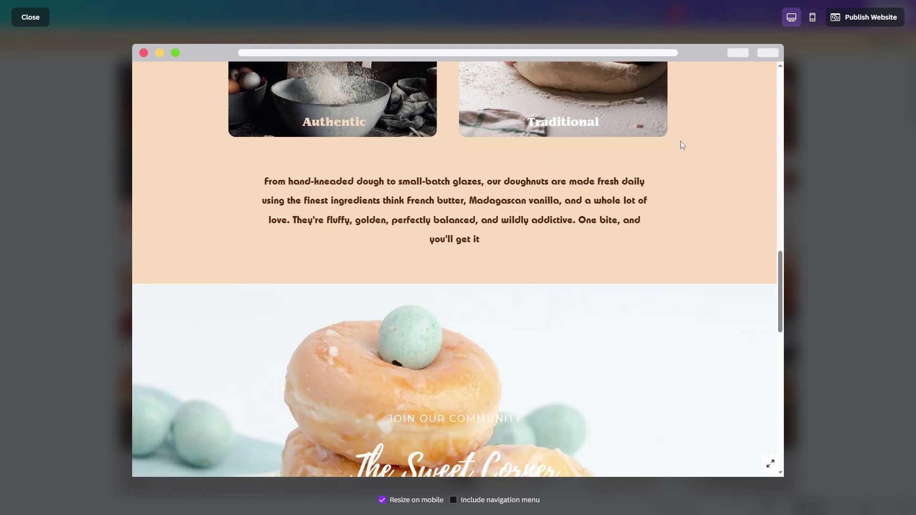
scroll(700, 180, down, 6)
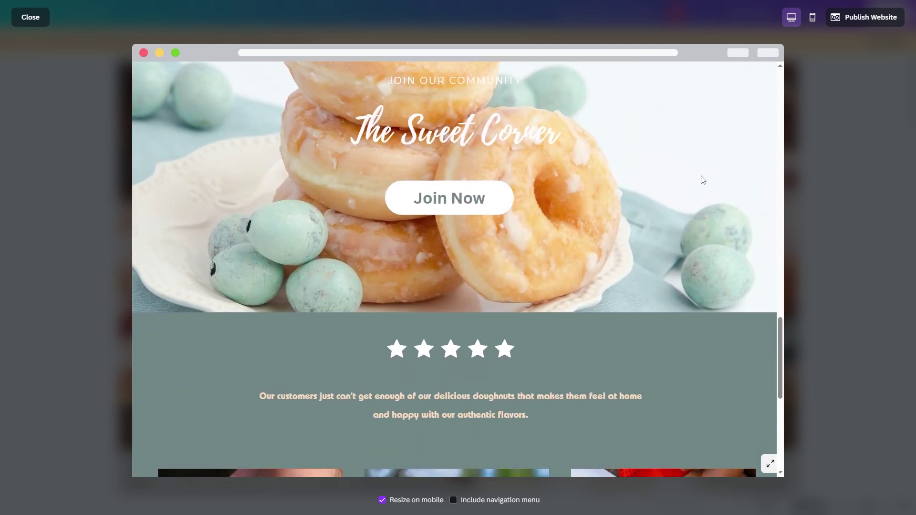
scroll(700, 179, down, 3)
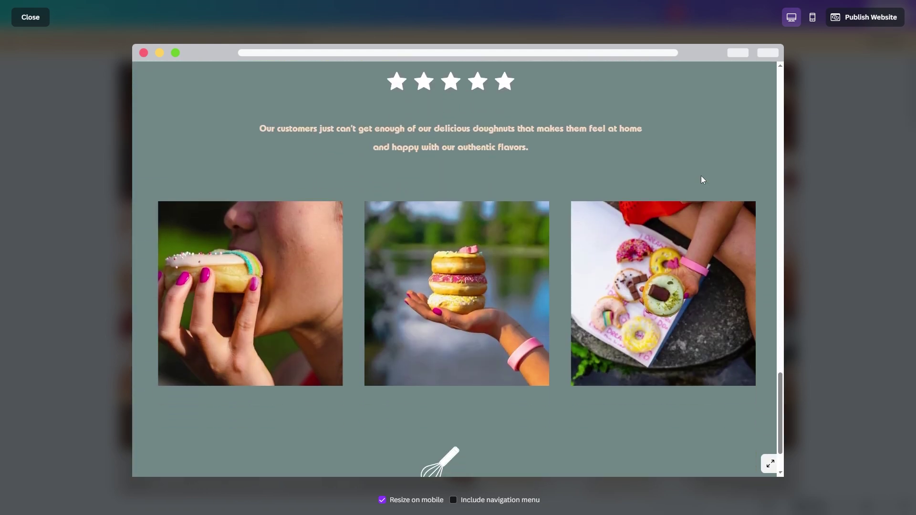
scroll(692, 128, up, 7)
scroll(721, 112, up, 4)
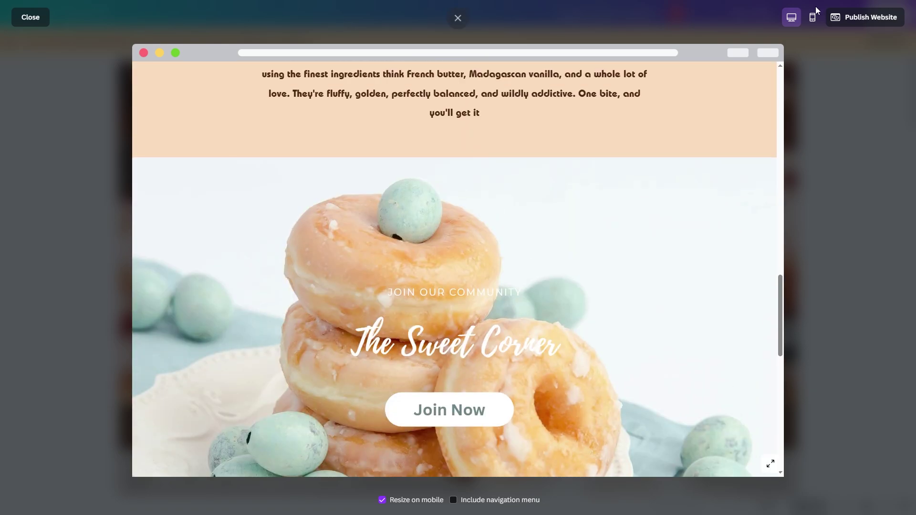
Step: Switch the preview to the mobile version, look through the stacked sections down to the customer reviews, and close the preview
click(812, 17)
scroll(509, 182, down, 3)
scroll(510, 185, up, 4)
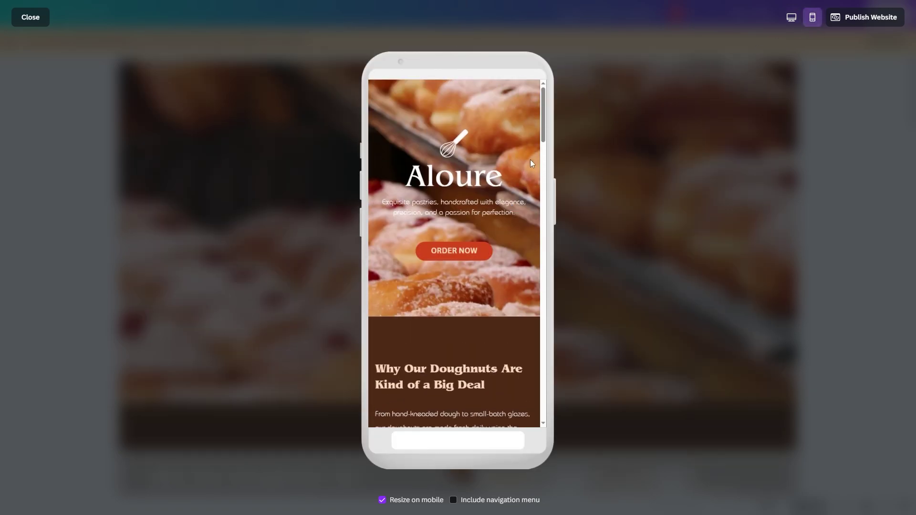
scroll(506, 160, down, 5)
scroll(510, 166, down, 6)
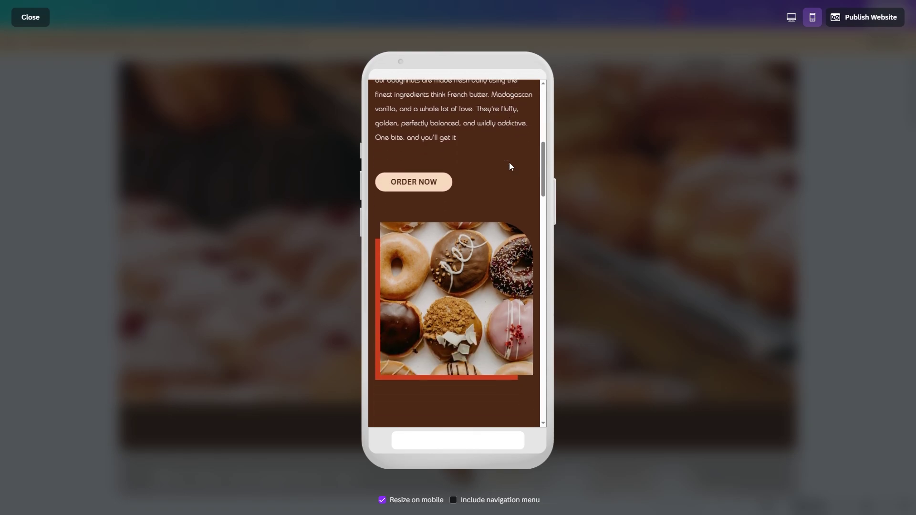
scroll(510, 166, down, 8)
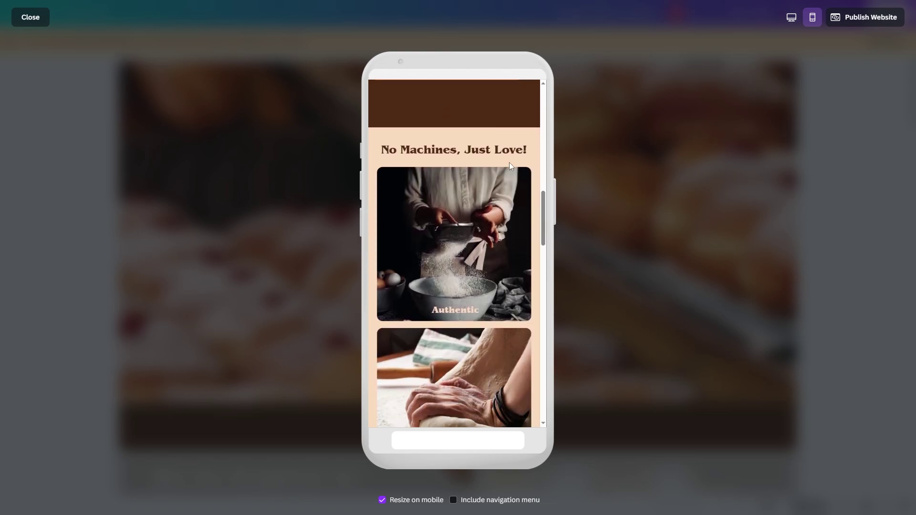
scroll(510, 165, down, 8)
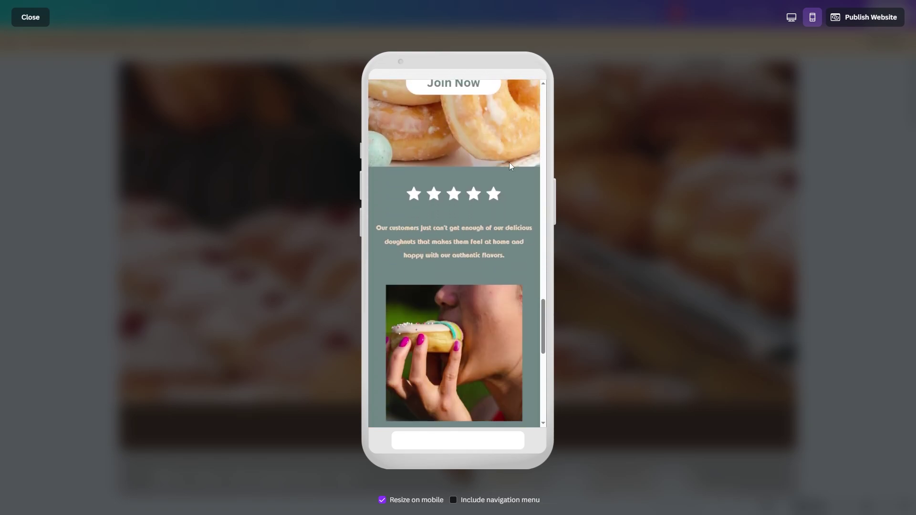
click(833, 61)
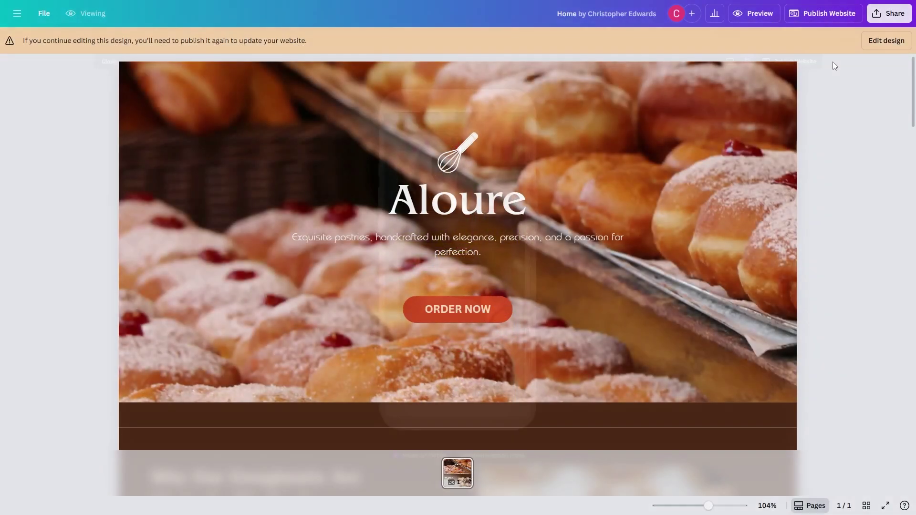
Step: Review the published page's sections in viewing mode and open the design for editing
scroll(697, 197, down, 5)
scroll(697, 197, down, 5)
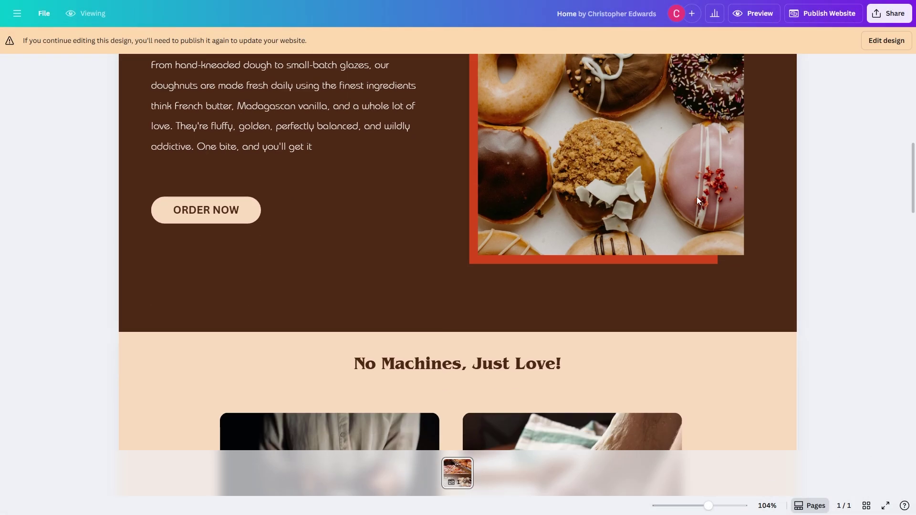
scroll(697, 200, up, 10)
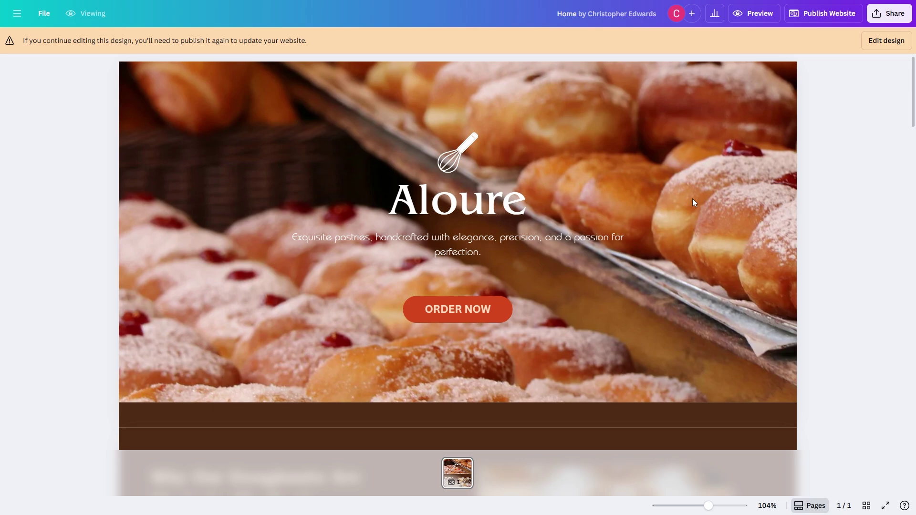
scroll(694, 202, down, 10)
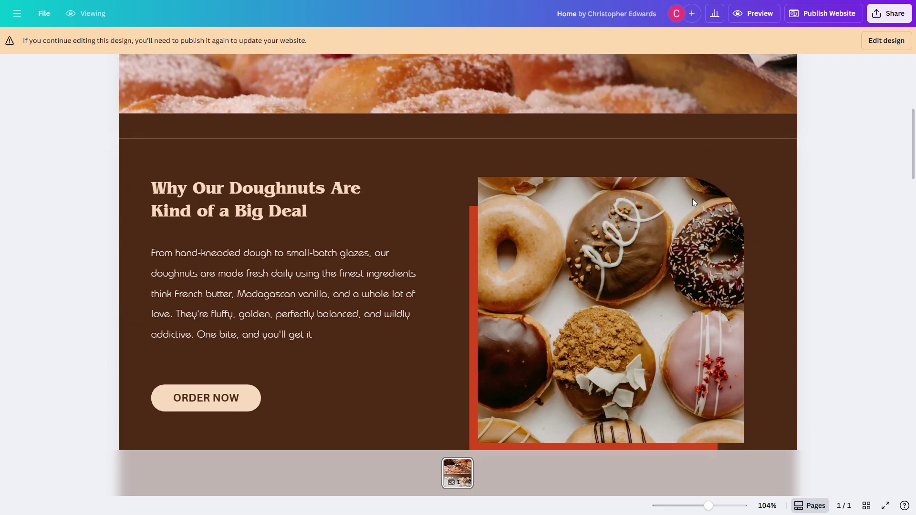
scroll(669, 215, down, 6)
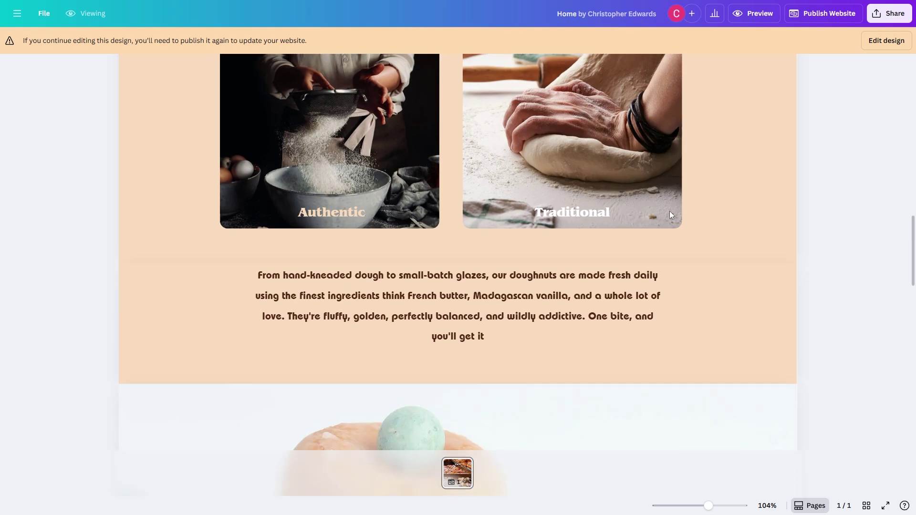
scroll(821, 153, up, 5)
scroll(821, 153, up, 5)
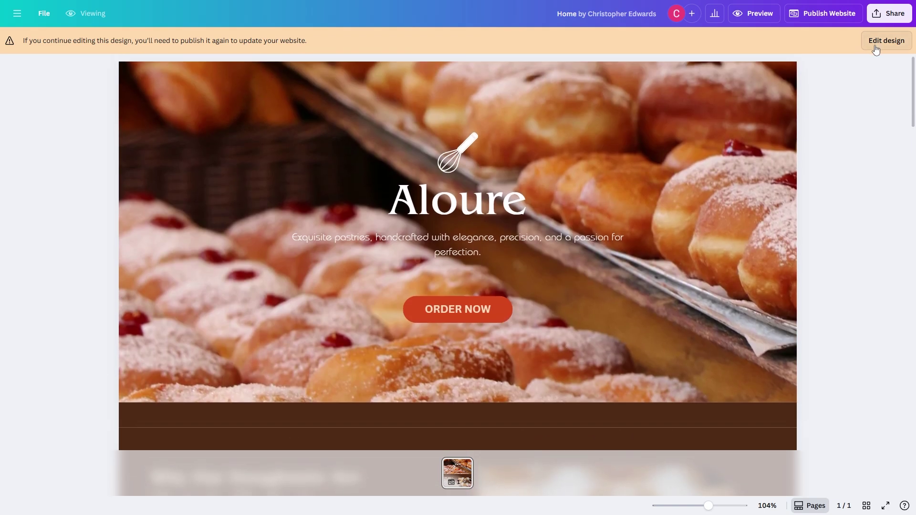
click(887, 41)
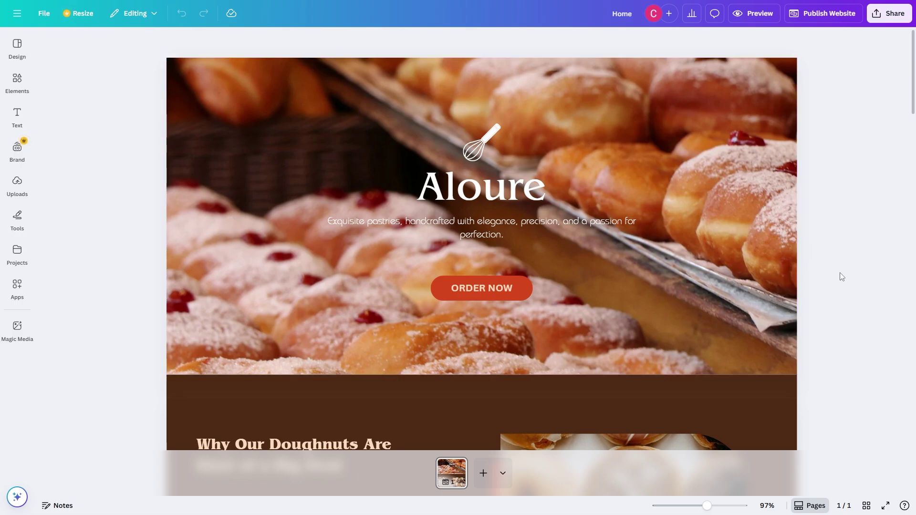
Step: Try moving the hero section's pastry background image away from its place, and undo the move
click(666, 199)
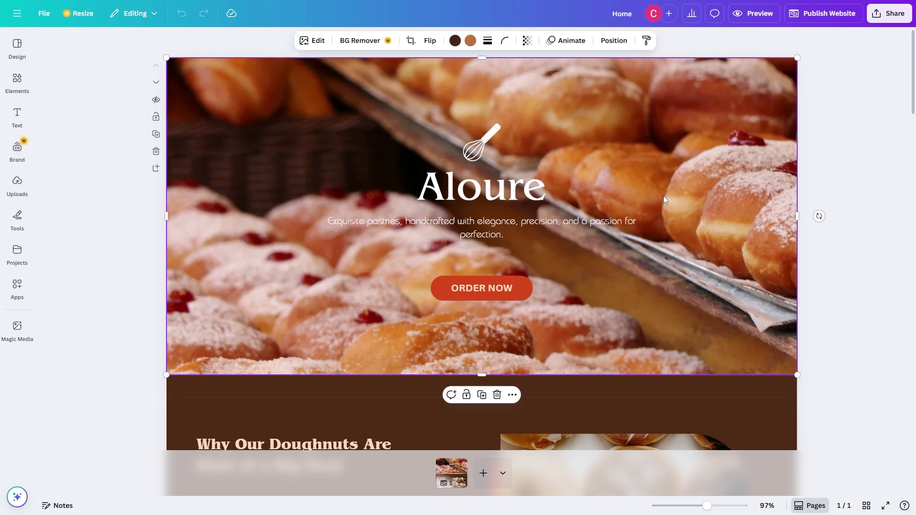
drag(665, 199, 748, 250)
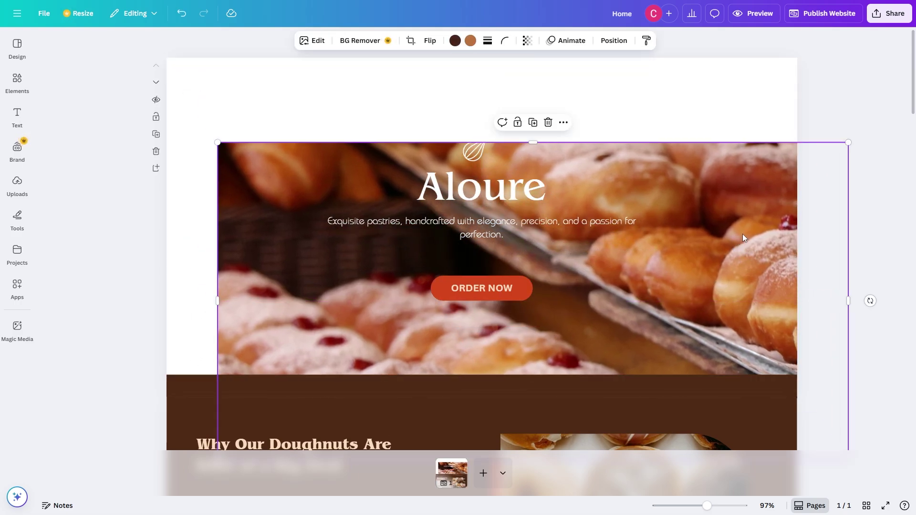
key(ctrl+z)
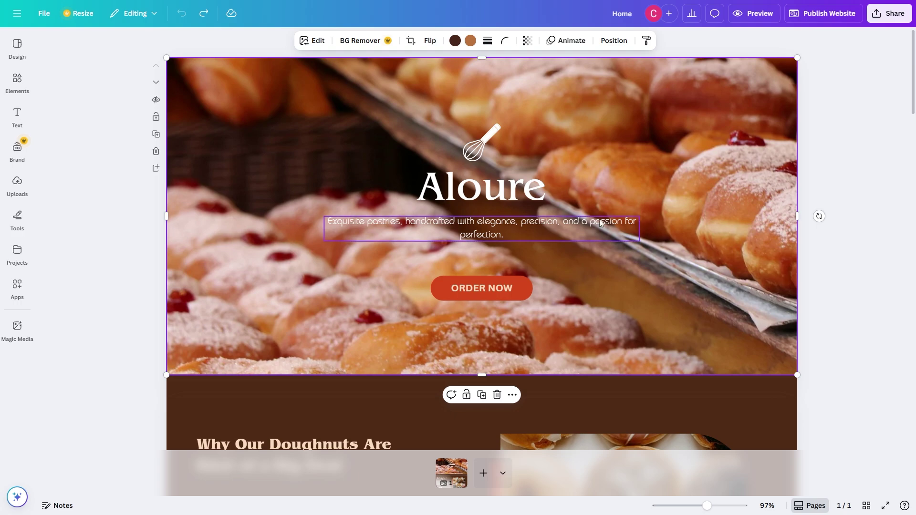
Step: Examine the hero section's separate elements by selecting the whisk icon, the Aloure title, the tagline and the ORDER NOW button
click(487, 141)
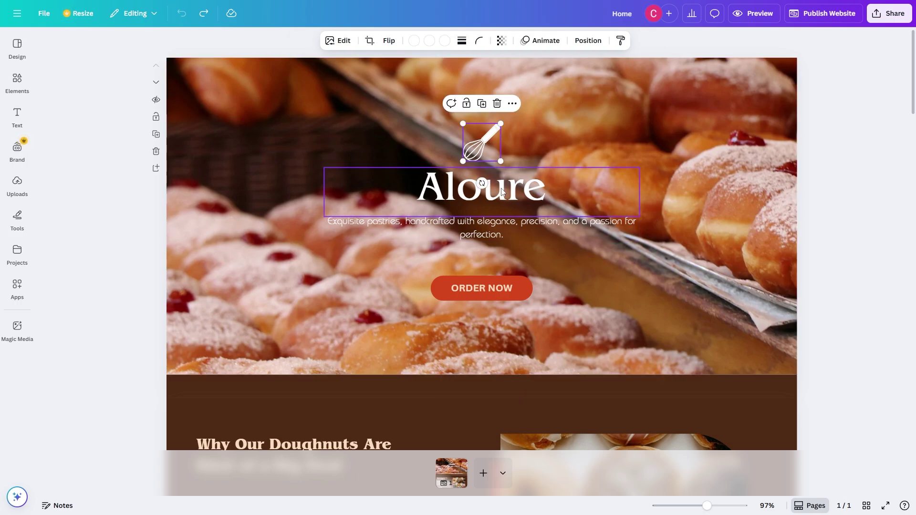
click(486, 174)
click(489, 141)
click(505, 211)
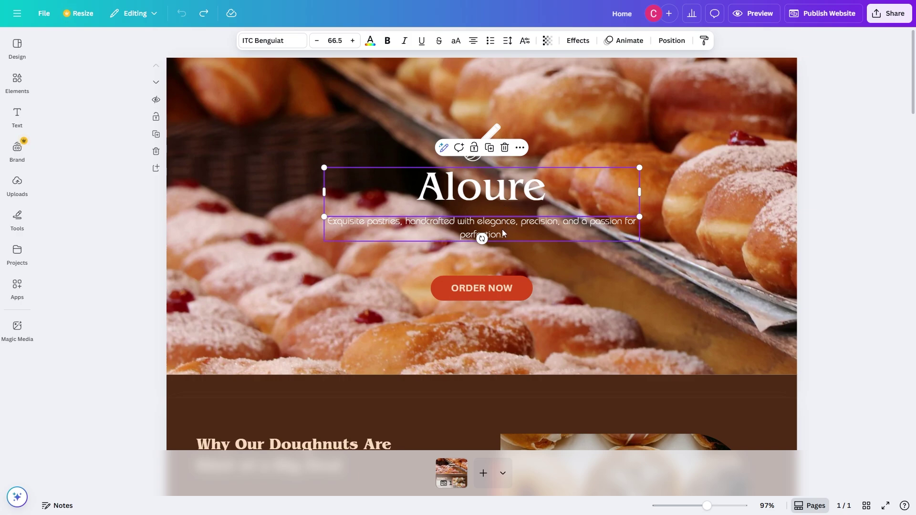
click(519, 282)
double_click(512, 290)
key(Escape)
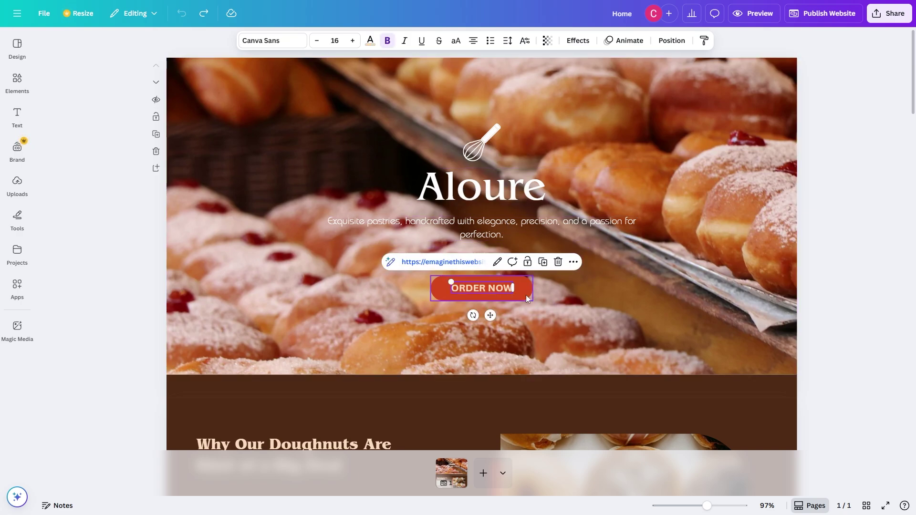
click(485, 143)
click(511, 187)
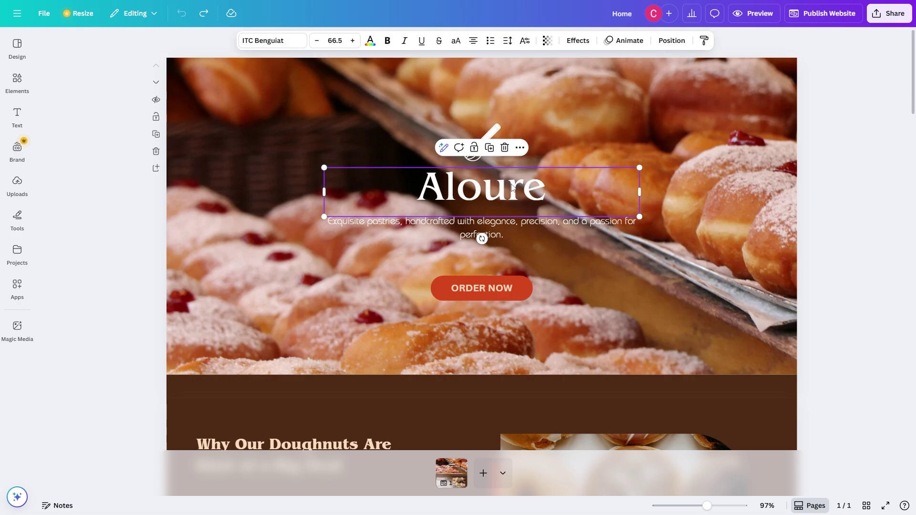
click(506, 228)
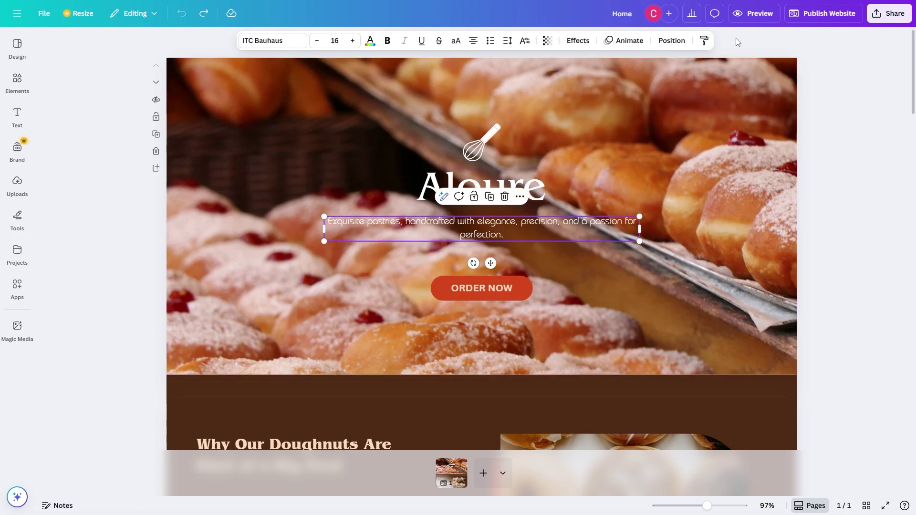
Step: Preview the website in the mobile version to check the hero section's layout, and close the preview
click(754, 14)
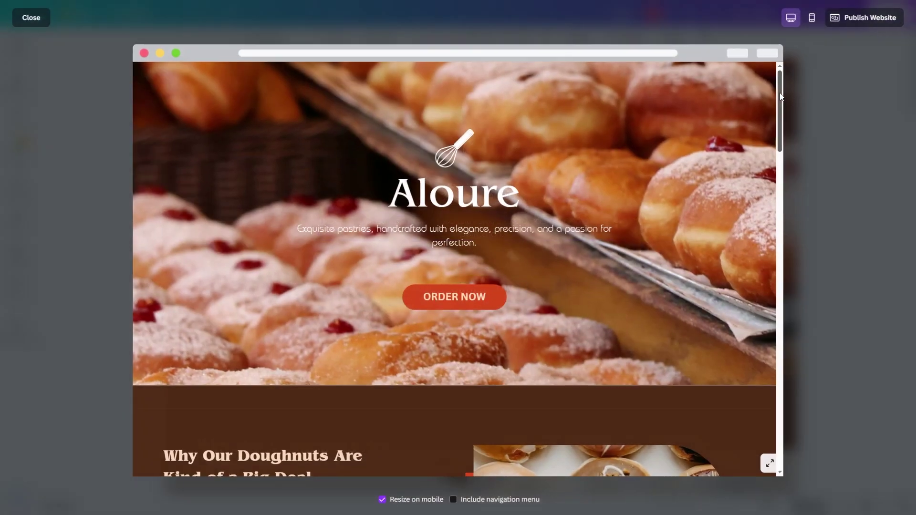
click(813, 18)
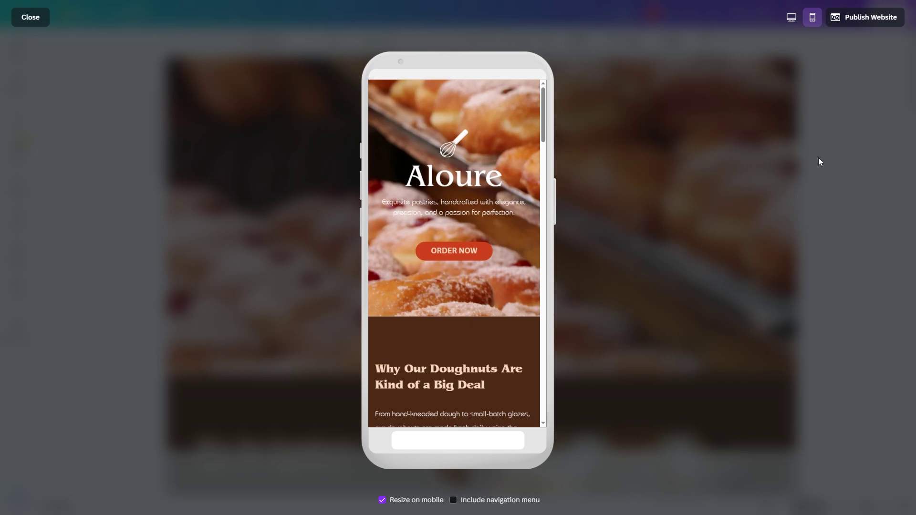
click(846, 158)
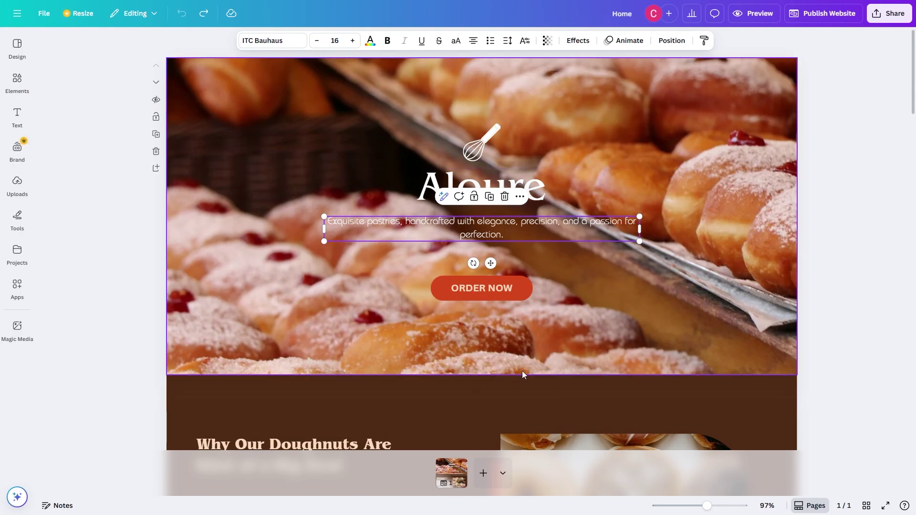
Step: Try moving the doughnut photo off the red rectangle behind it in the "Why Our Doughnuts" section, and undo the move
scroll(769, 195, down, 1)
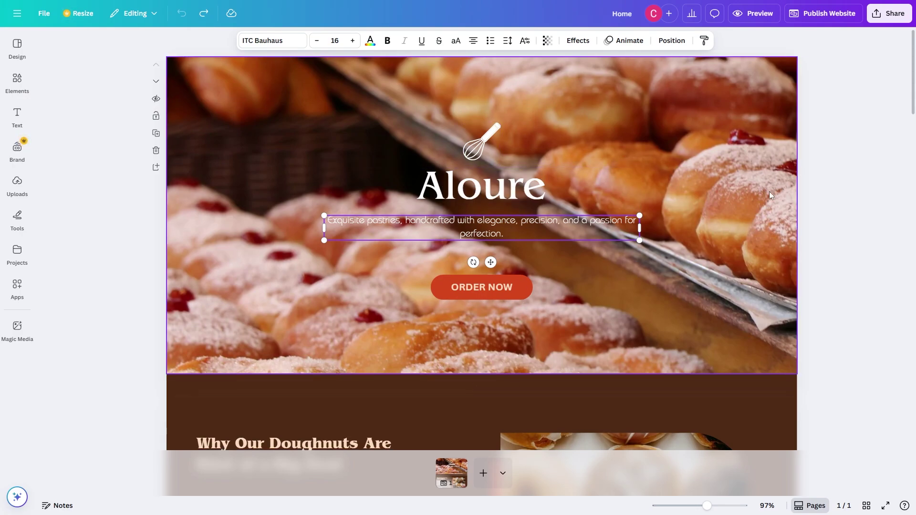
scroll(770, 191, down, 6)
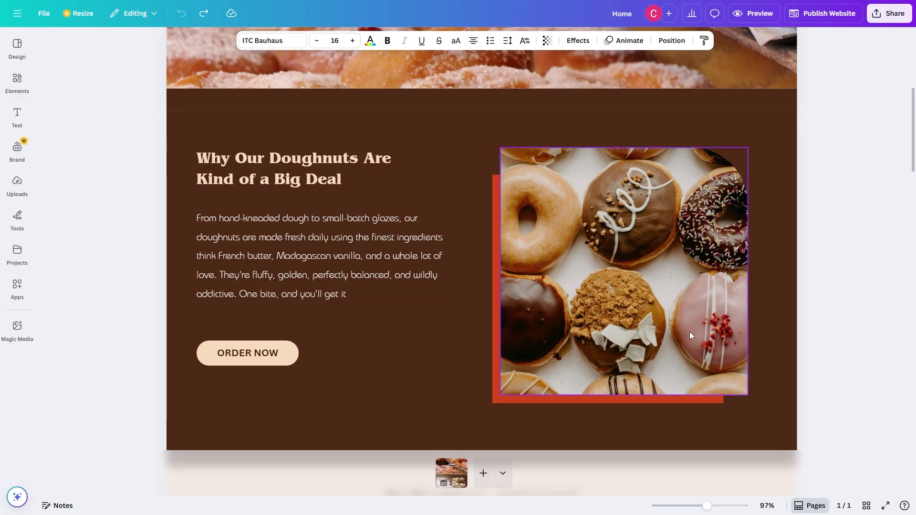
drag(557, 233, 735, 250)
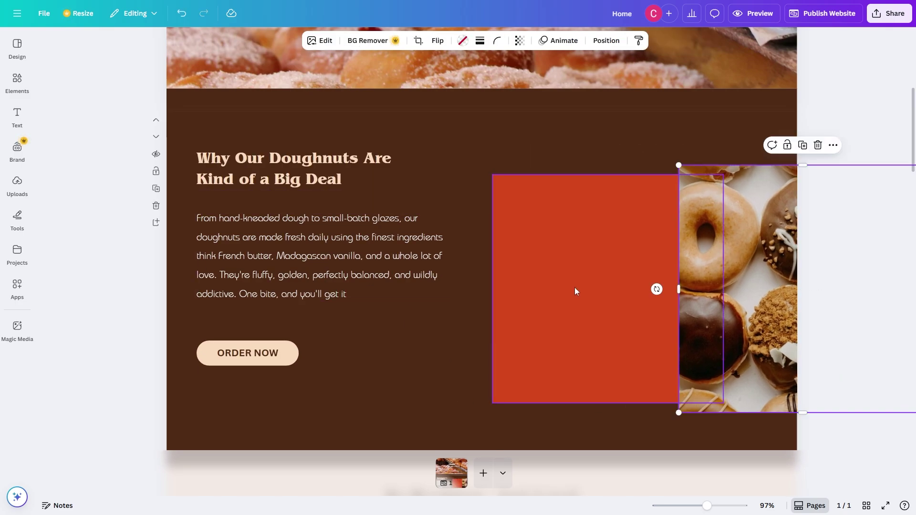
key(ctrl+z)
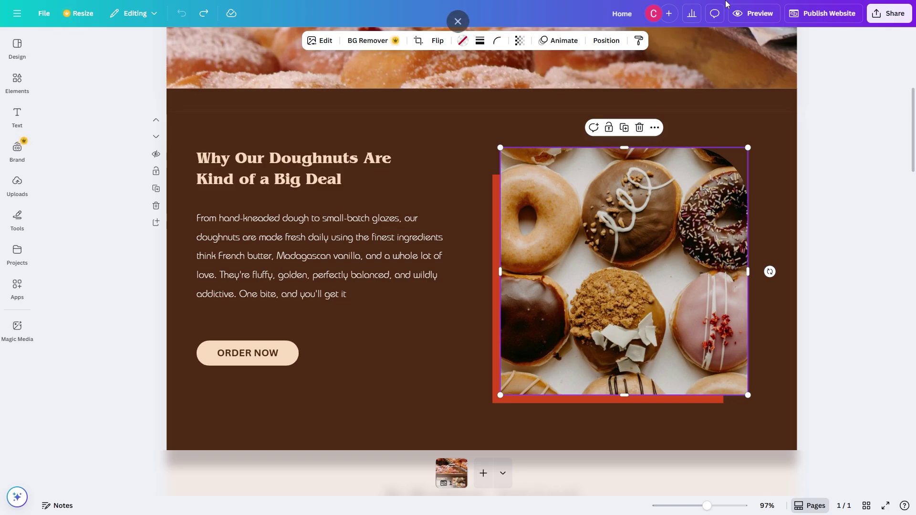
Step: Preview the website in the mobile version, check how the "Why Our Doughnuts" text and photo stack, and close the preview
click(763, 14)
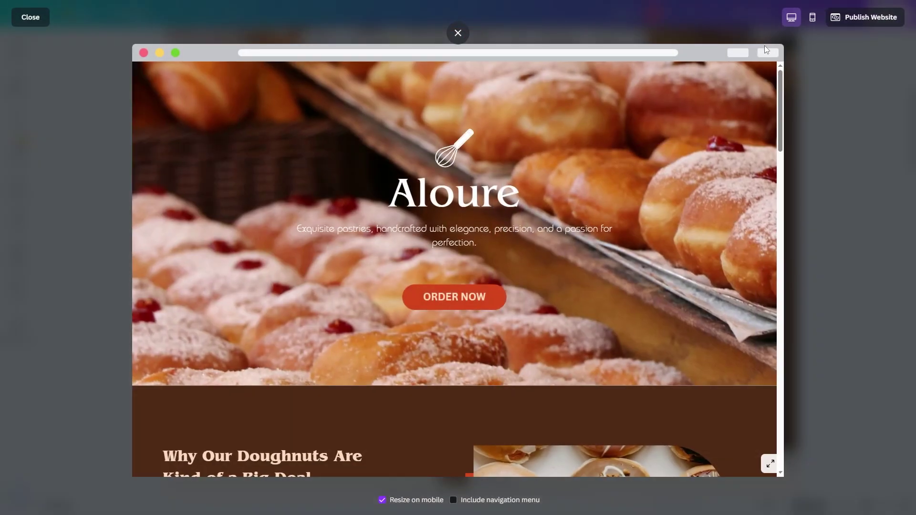
click(814, 16)
scroll(496, 241, down, 5)
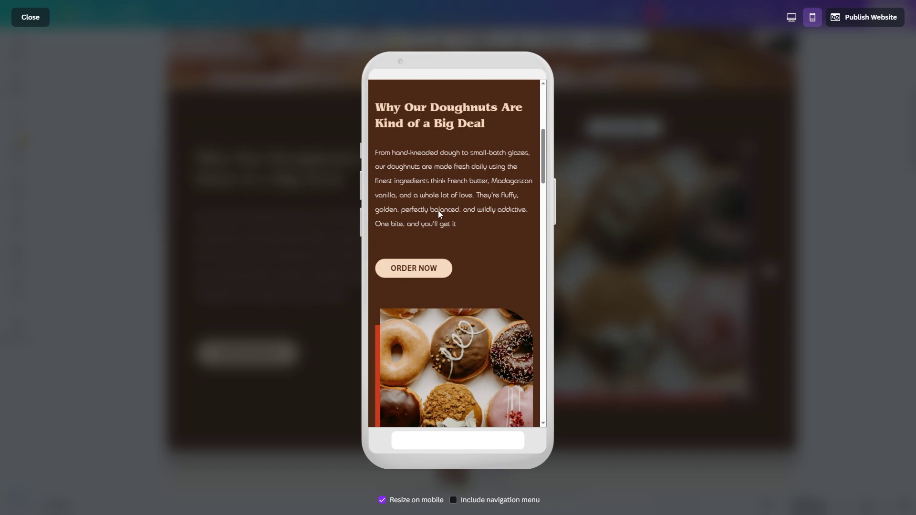
scroll(439, 236, down, 4)
scroll(440, 236, up, 1)
scroll(439, 236, up, 5)
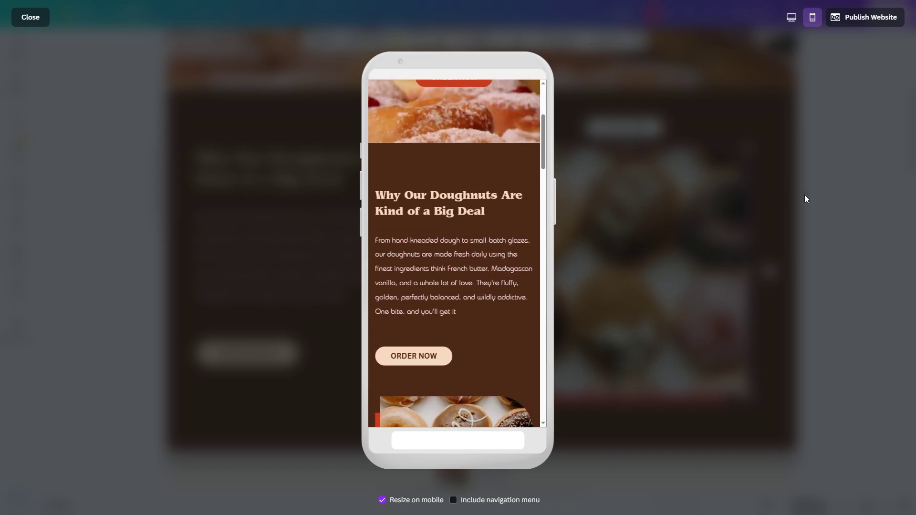
key(Escape)
Step: Examine the "No Machines, Just Love!" section by selecting the grouped Traditional and Authentic photo captions and the separate heading
scroll(530, 216, down, 8)
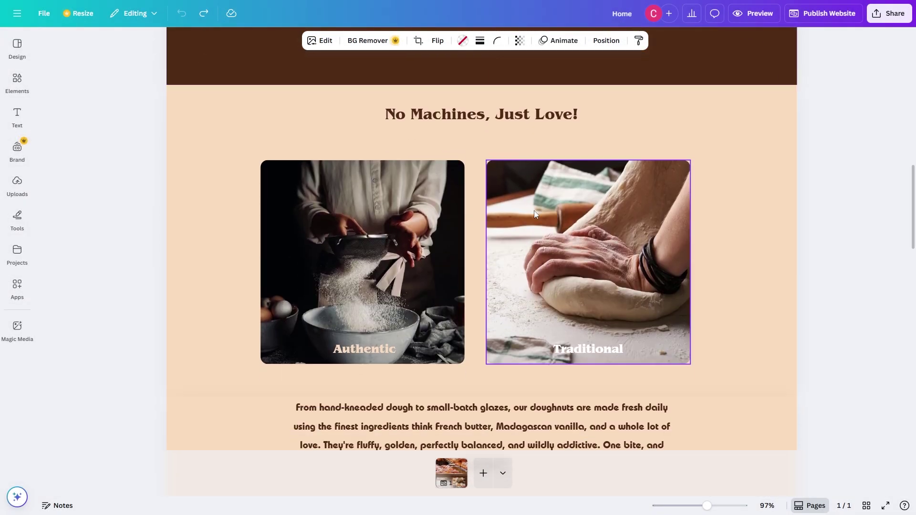
scroll(536, 210, down, 1)
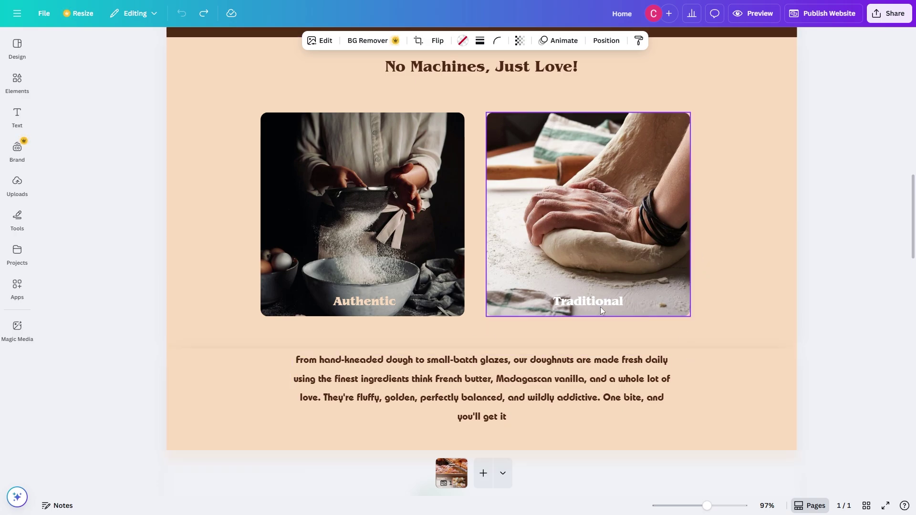
click(583, 299)
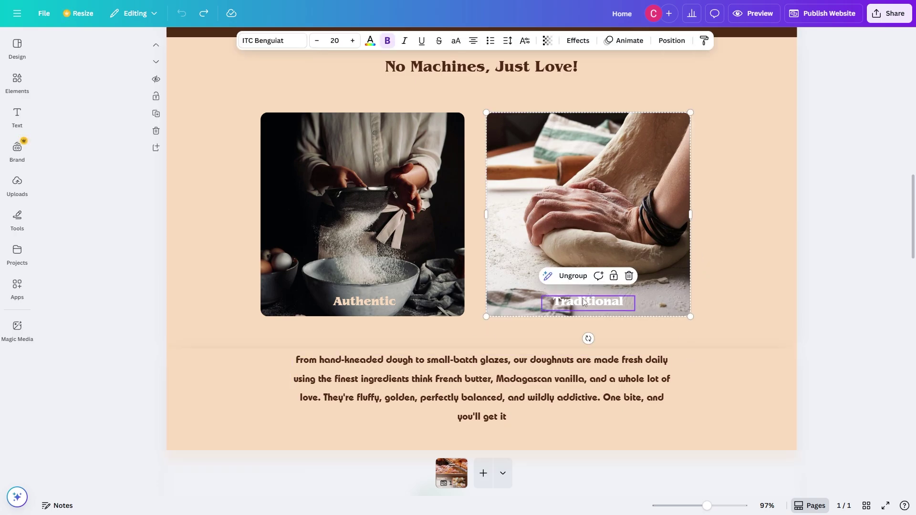
click(372, 302)
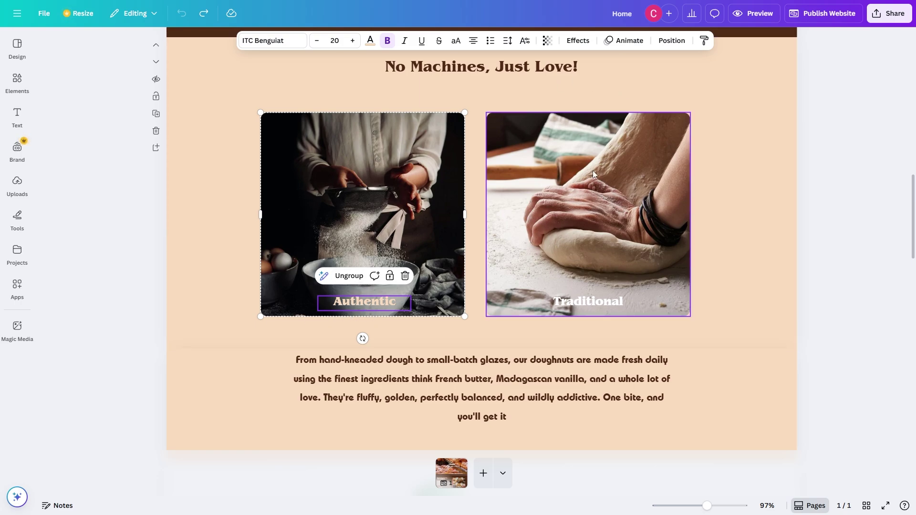
scroll(593, 171, up, 3)
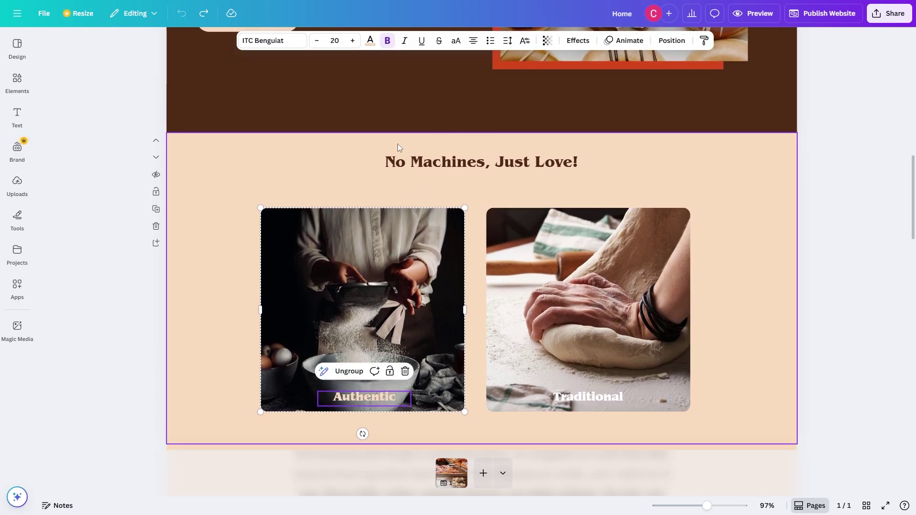
click(438, 165)
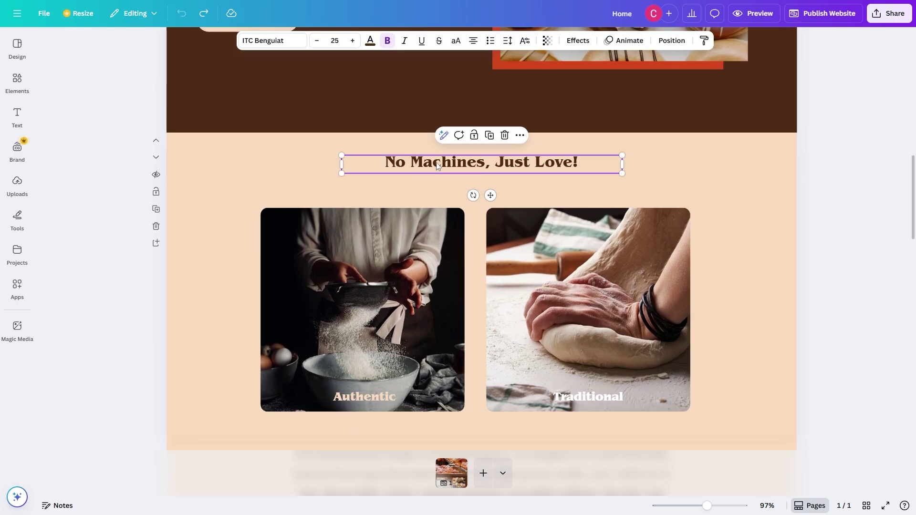
scroll(437, 166, down, 1)
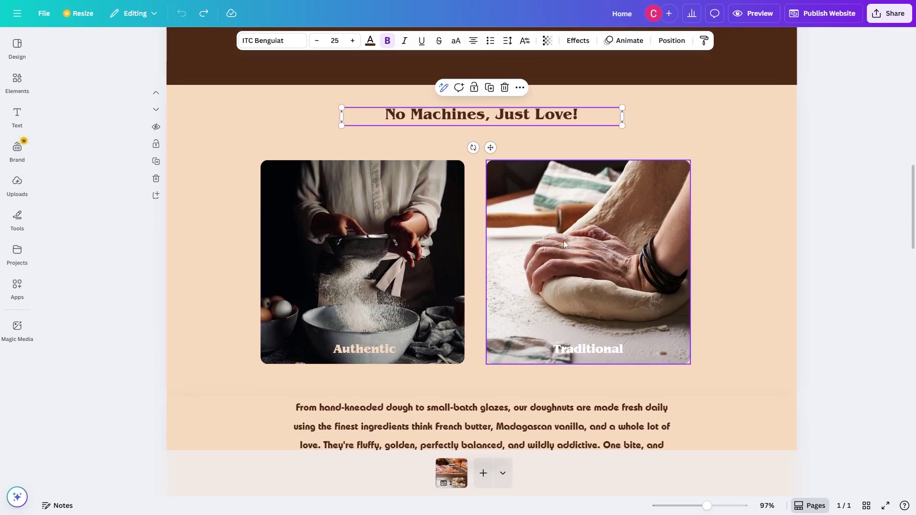
scroll(563, 244, down, 2)
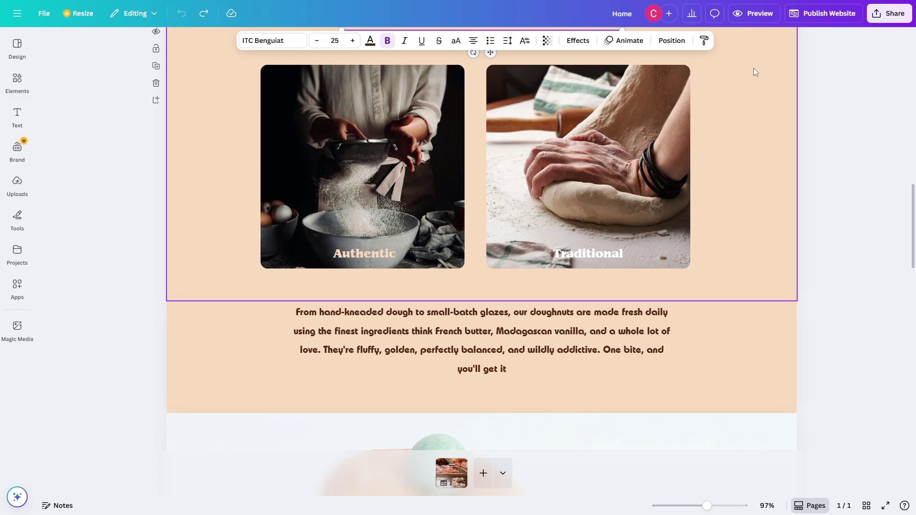
Step: Preview the website in the mobile version, check how the Authentic and Traditional photo cards stack above their paragraph, and close the preview
click(754, 13)
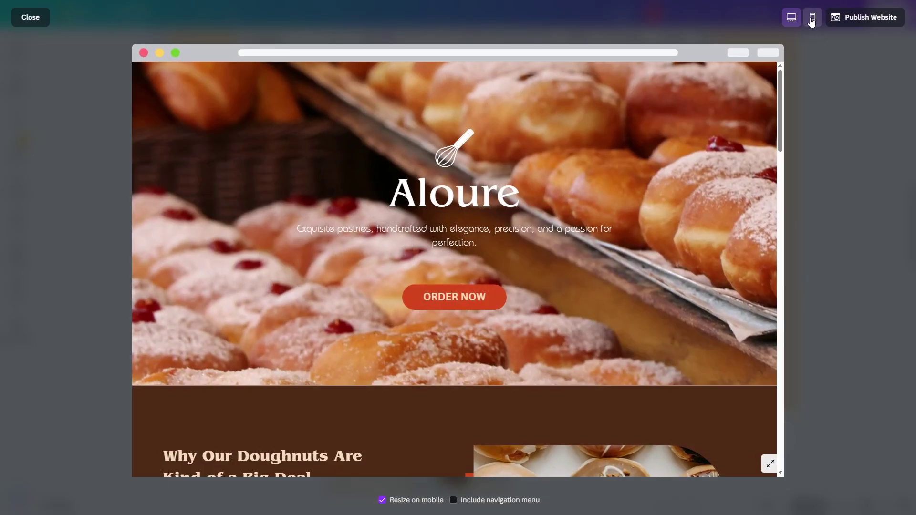
click(813, 18)
scroll(492, 227, down, 10)
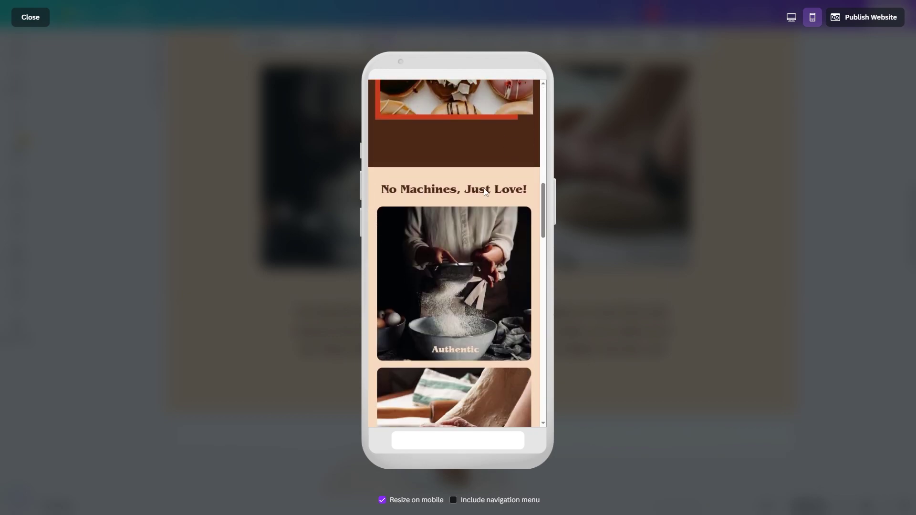
scroll(485, 188, down, 3)
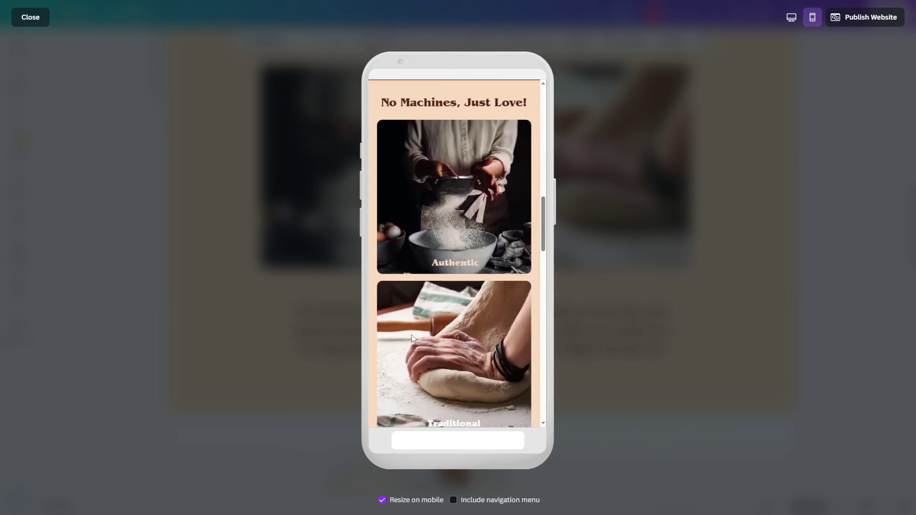
scroll(490, 352, down, 5)
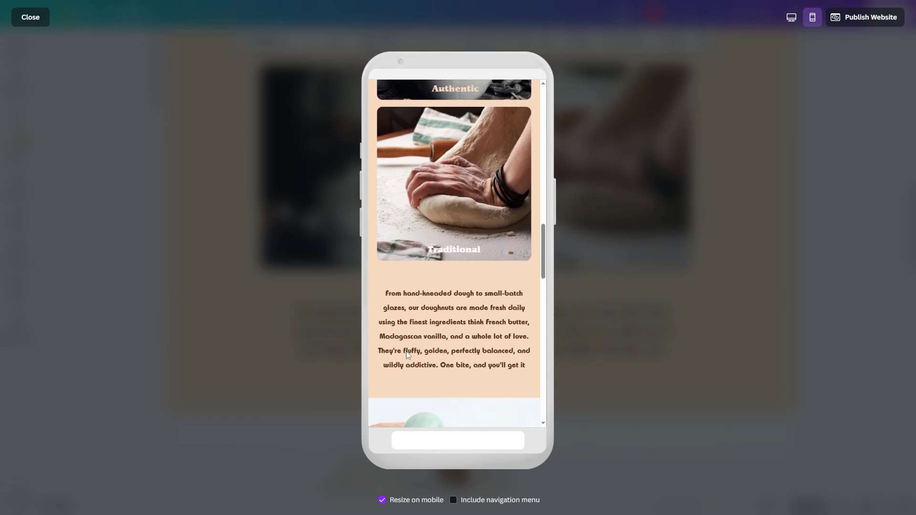
scroll(425, 350, up, 5)
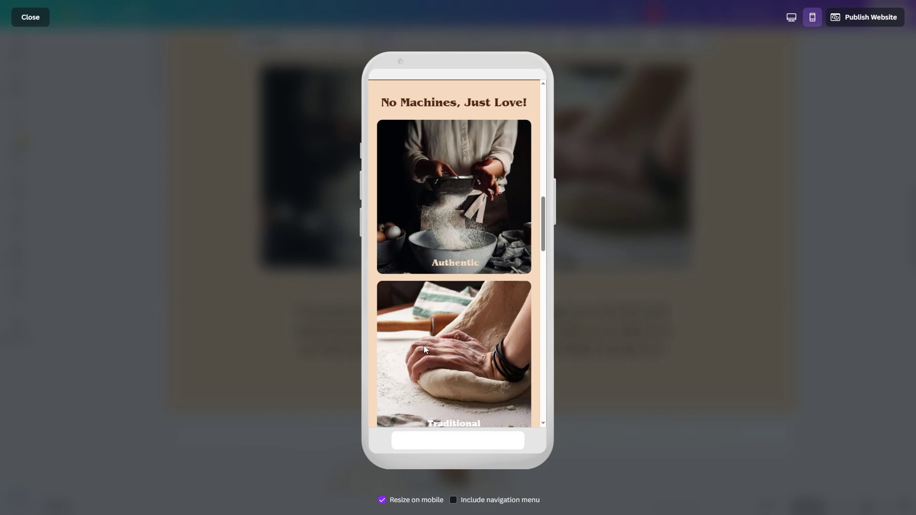
click(819, 75)
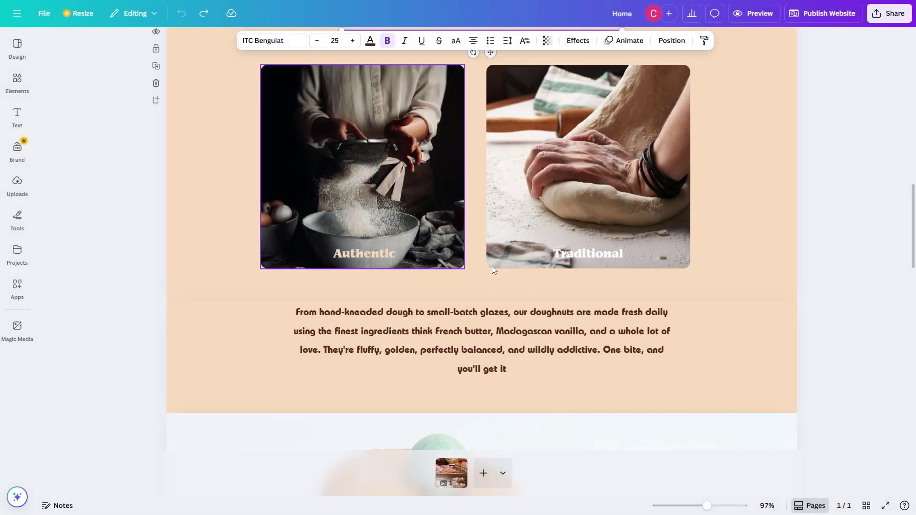
Step: Examine the "The Sweet Corner" community banner and the star-rating section with its three customer photos
scroll(499, 258, up, 2)
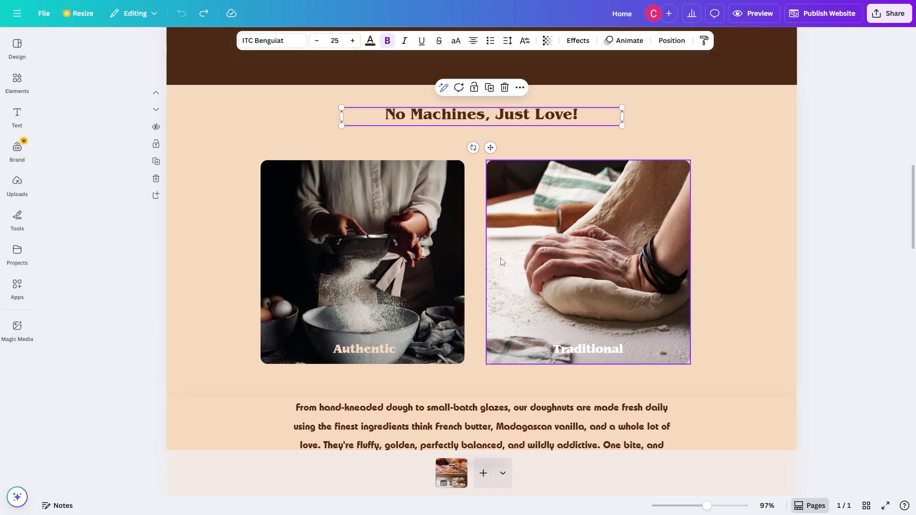
scroll(534, 274, down, 10)
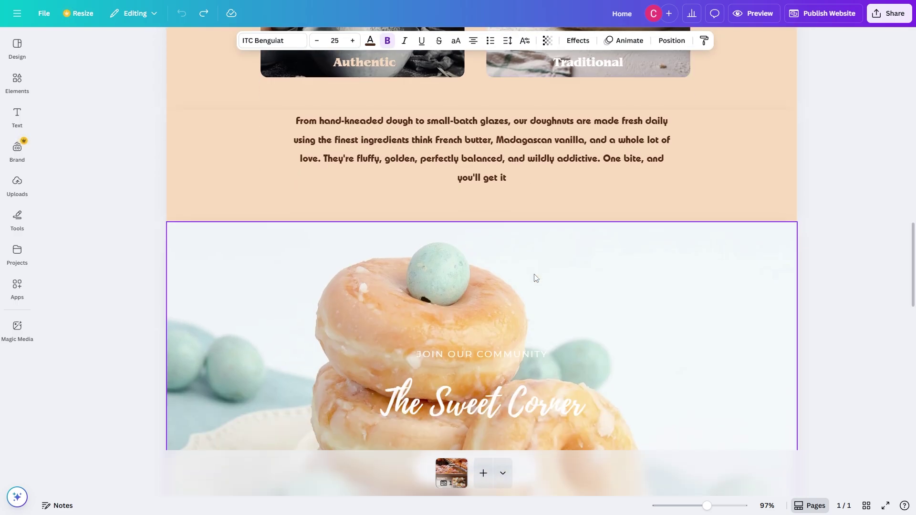
scroll(697, 220, up, 2)
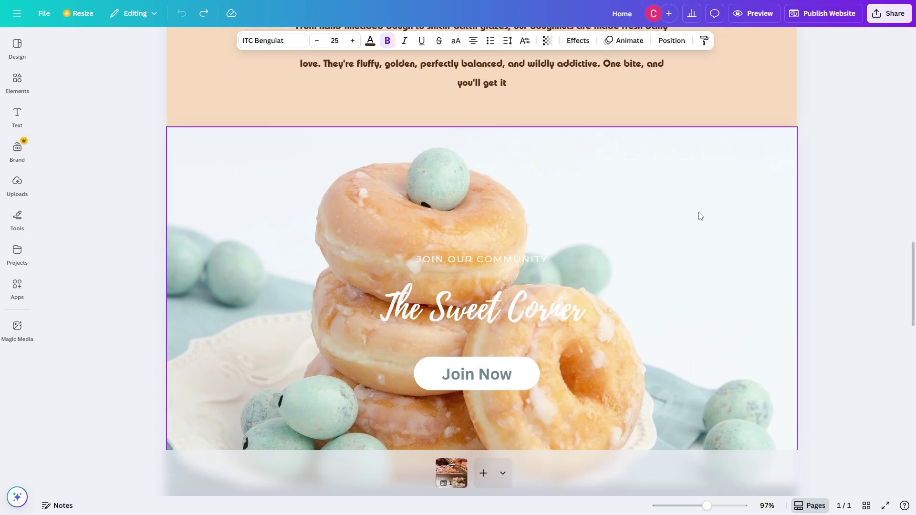
scroll(701, 216, down, 1)
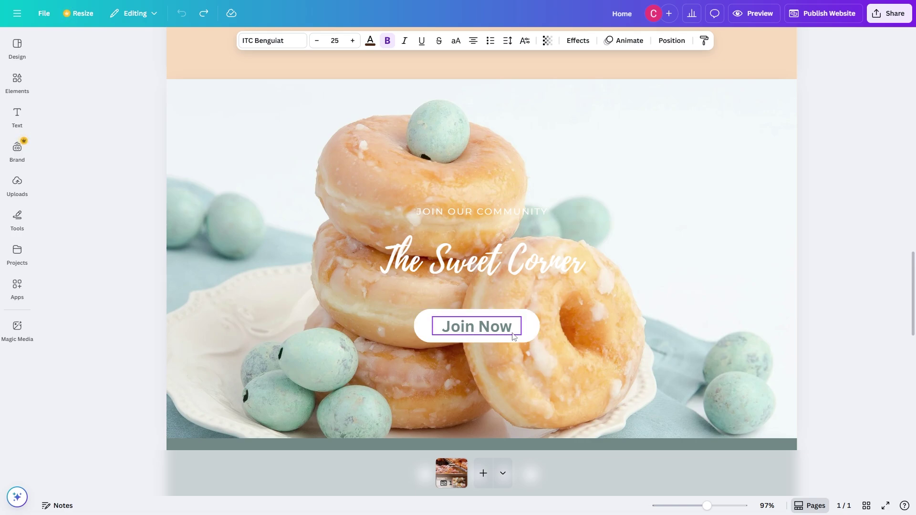
scroll(684, 275, down, 7)
scroll(685, 276, down, 1)
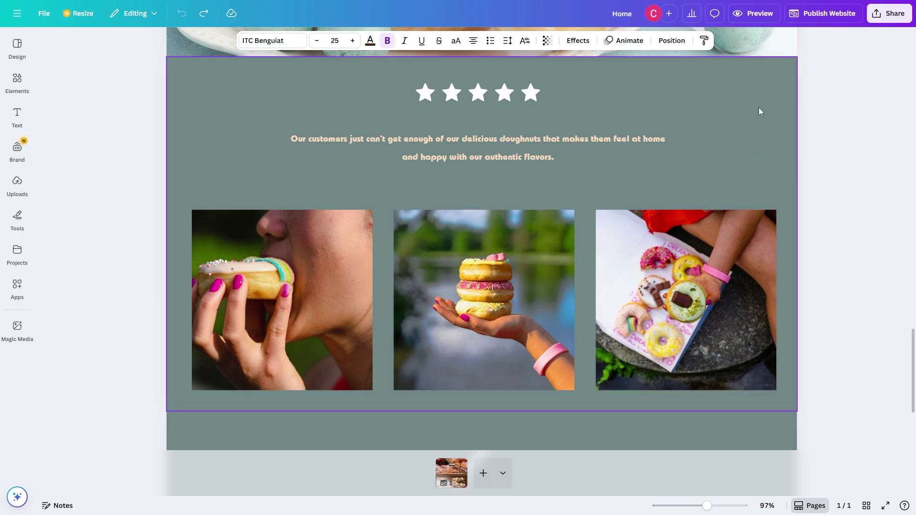
Step: Preview the website in the mobile version, check the Sweet Corner banner, star rating and customer photos, and close the preview
click(751, 12)
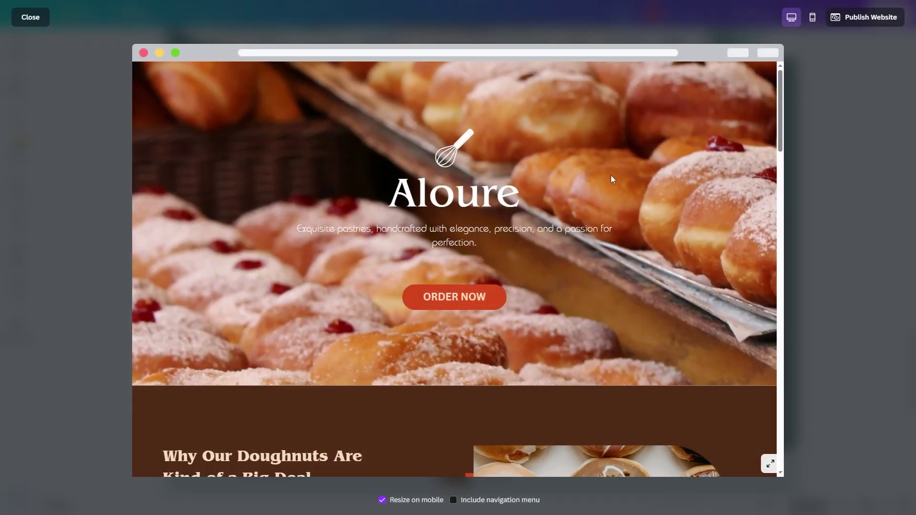
scroll(611, 176, down, 5)
click(813, 17)
scroll(485, 282, down, 10)
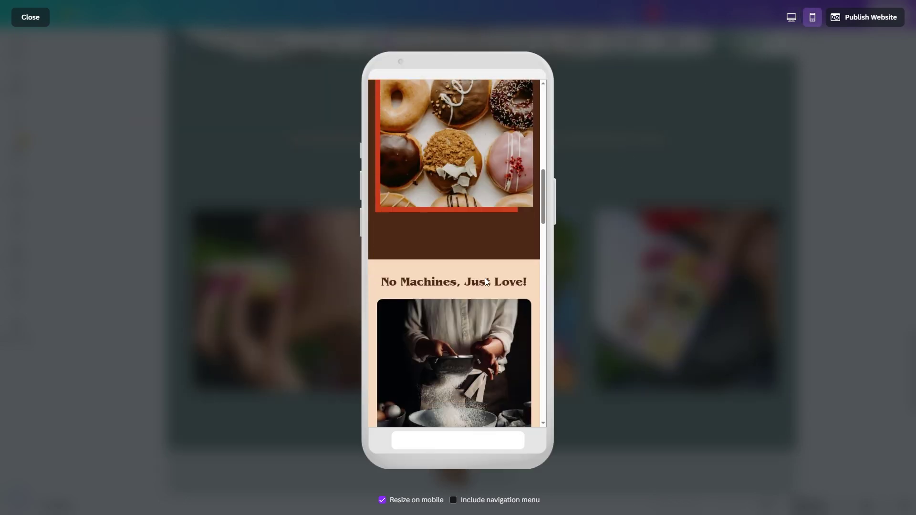
scroll(485, 279, down, 10)
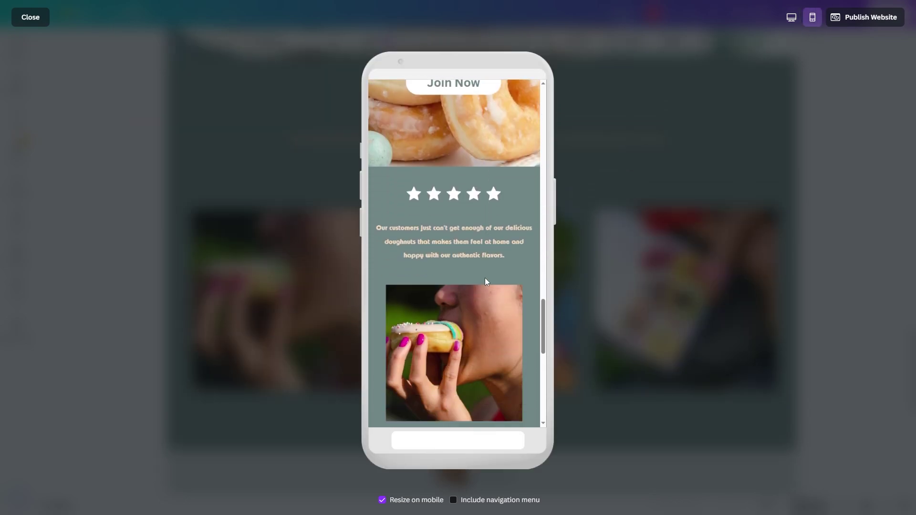
scroll(485, 279, up, 2)
scroll(485, 282, up, 2)
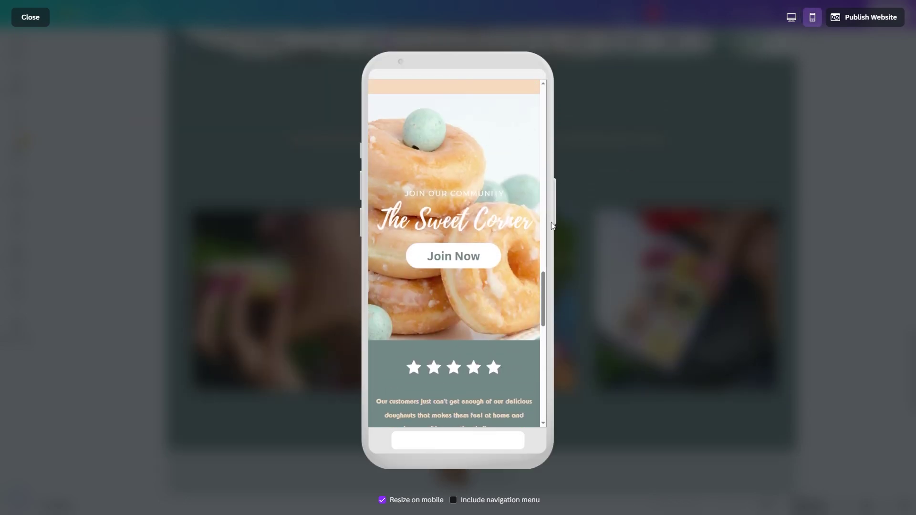
scroll(449, 273, down, 3)
scroll(483, 206, down, 5)
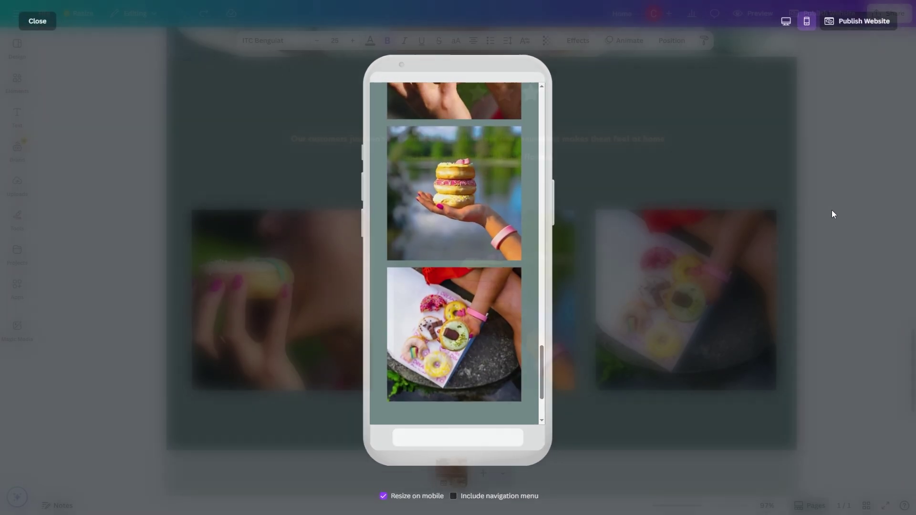
click(832, 210)
Step: Examine the Aloure logo footer at the end of the page, and return to the hero section
scroll(802, 260, down, 3)
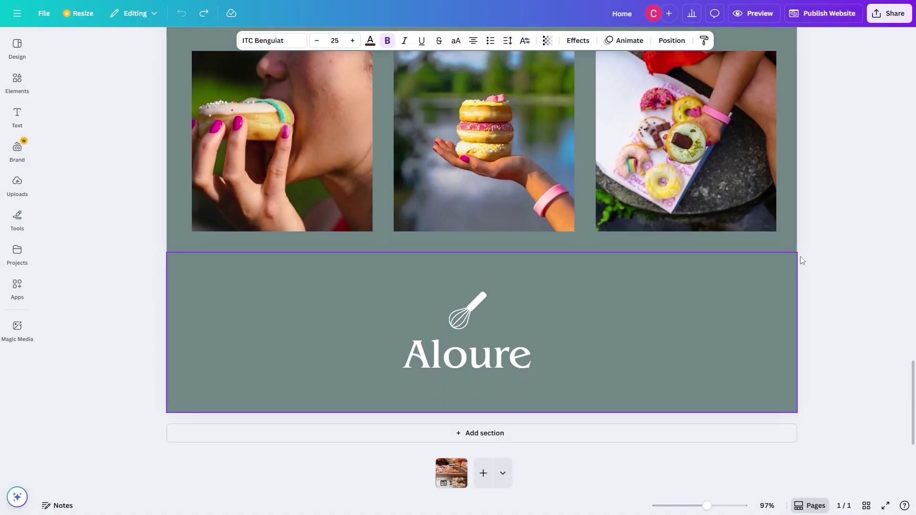
scroll(723, 241, up, 15)
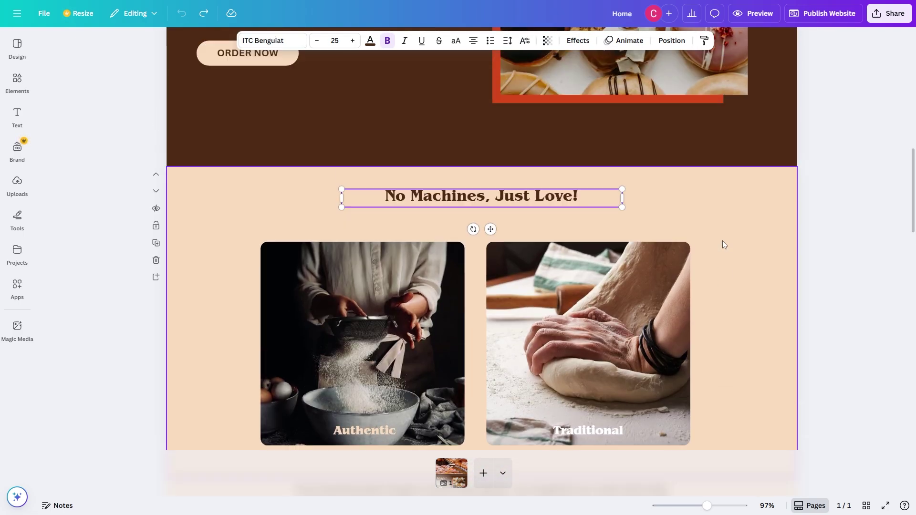
scroll(723, 240, up, 10)
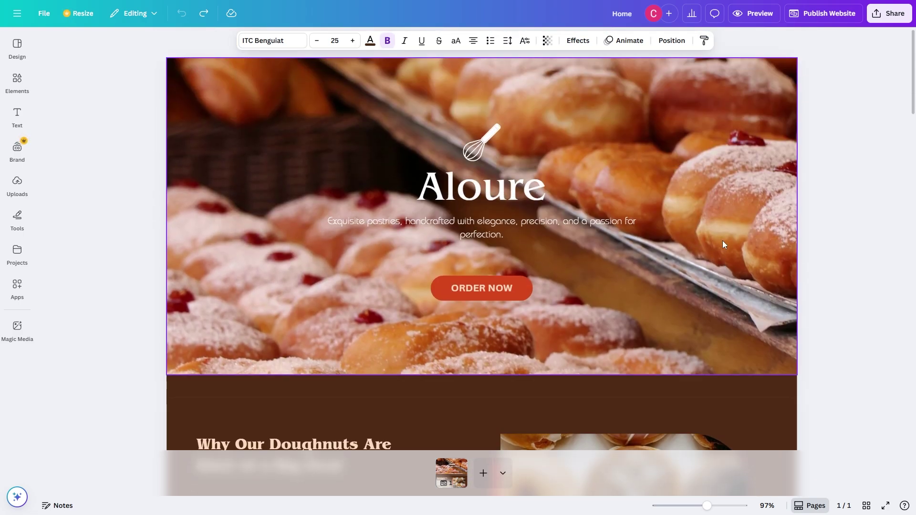
Step: Review the page's sections from "Why Our Doughnuts" through the star rating, return to the hero, and revisit the "No Machines, Just Love!" section
scroll(722, 245, down, 5)
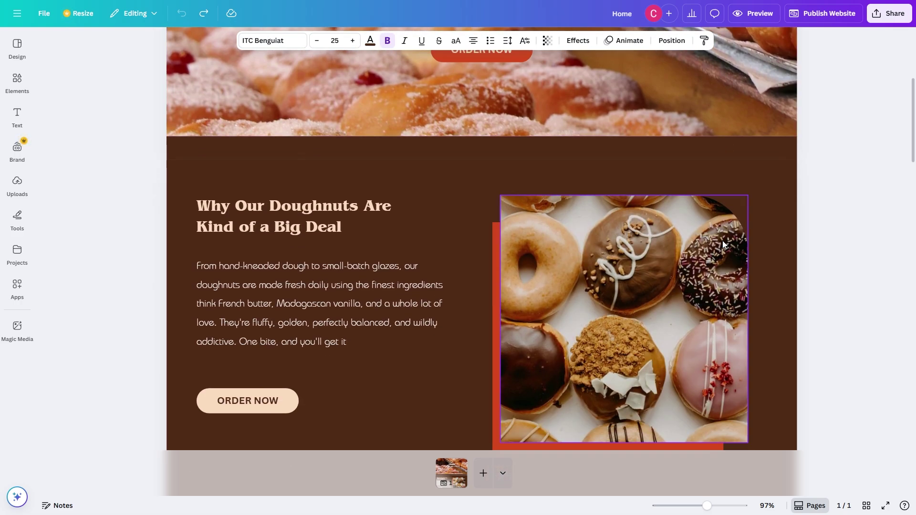
scroll(722, 243, down, 2)
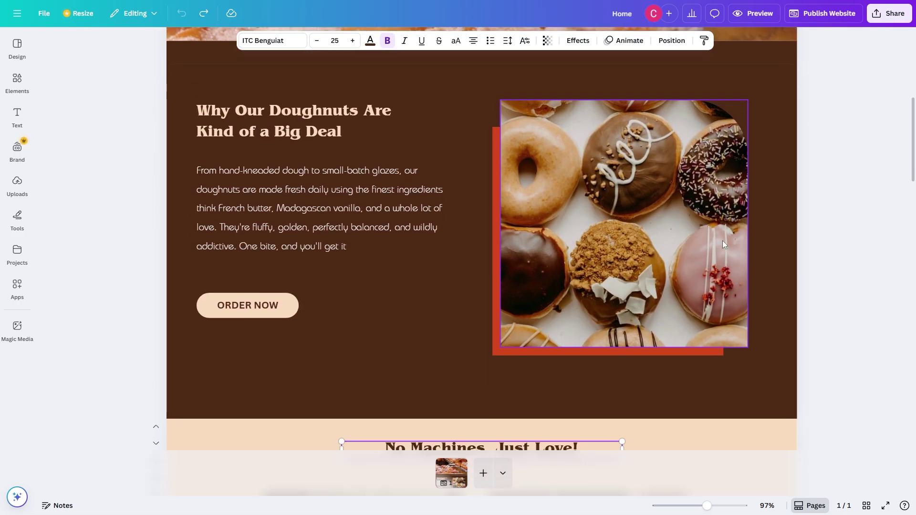
scroll(723, 245, down, 7)
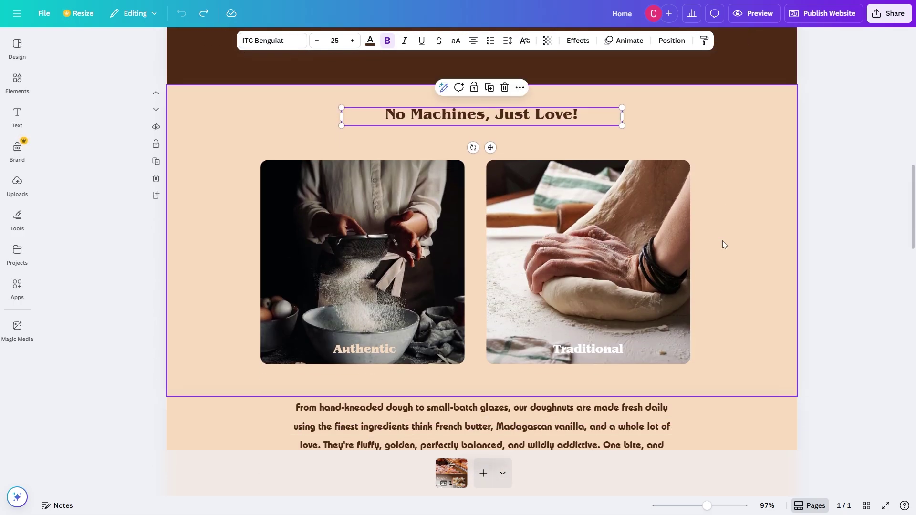
scroll(723, 242, down, 4)
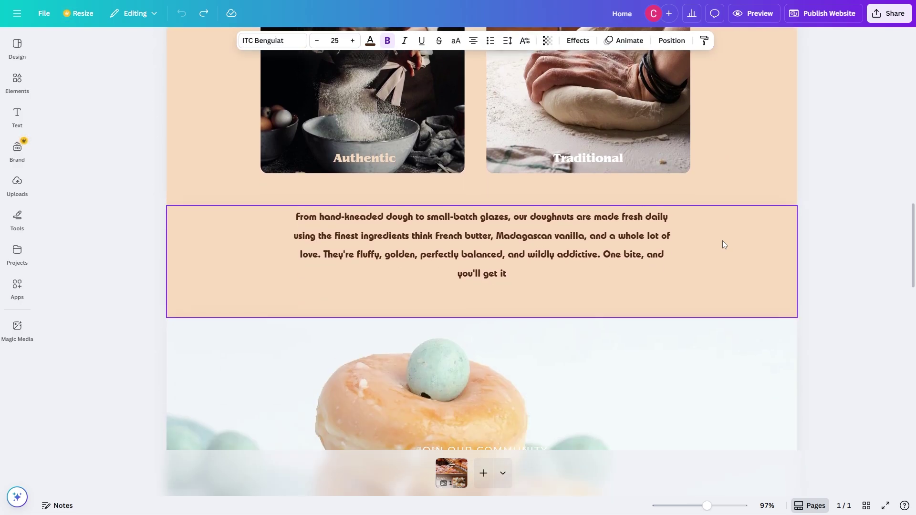
scroll(724, 245, down, 5)
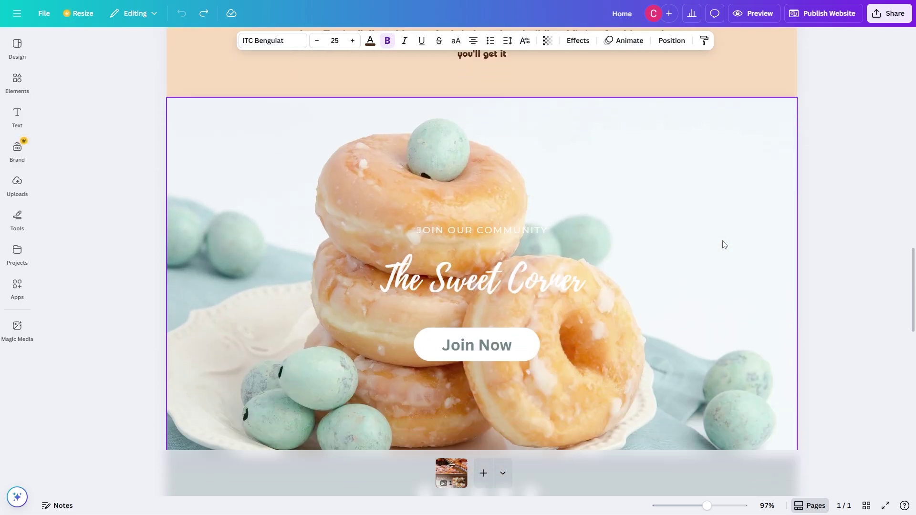
scroll(723, 245, down, 1)
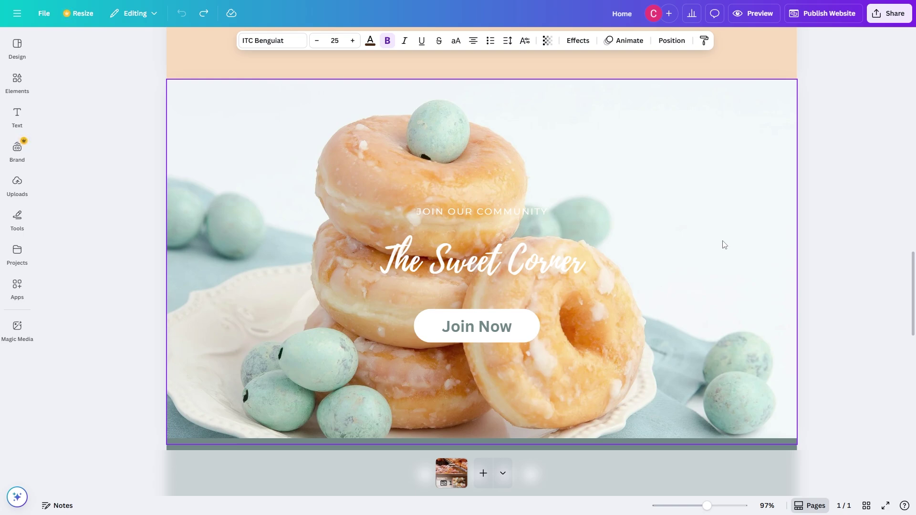
scroll(722, 245, down, 8)
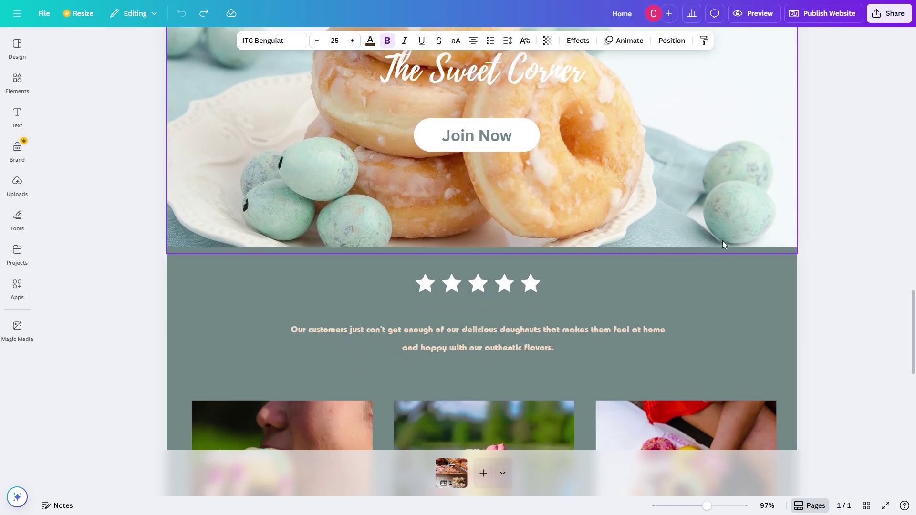
scroll(723, 245, up, 15)
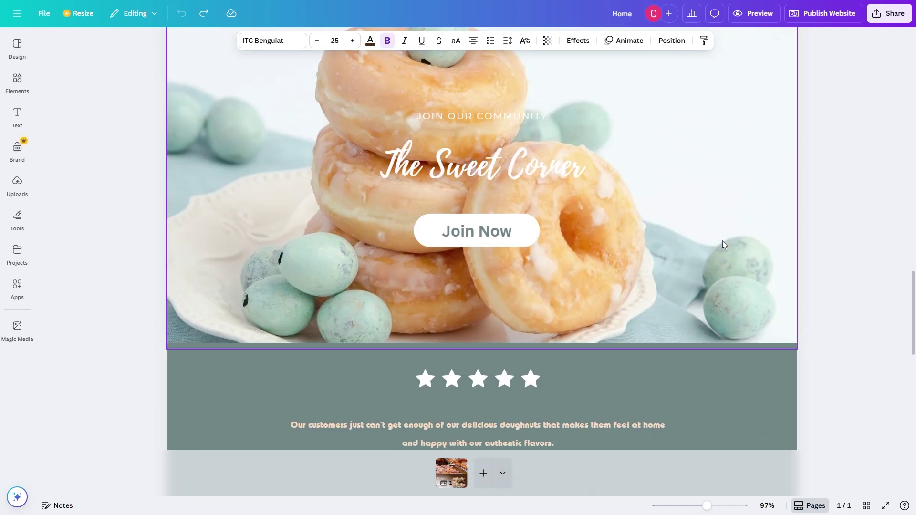
scroll(723, 244, up, 4)
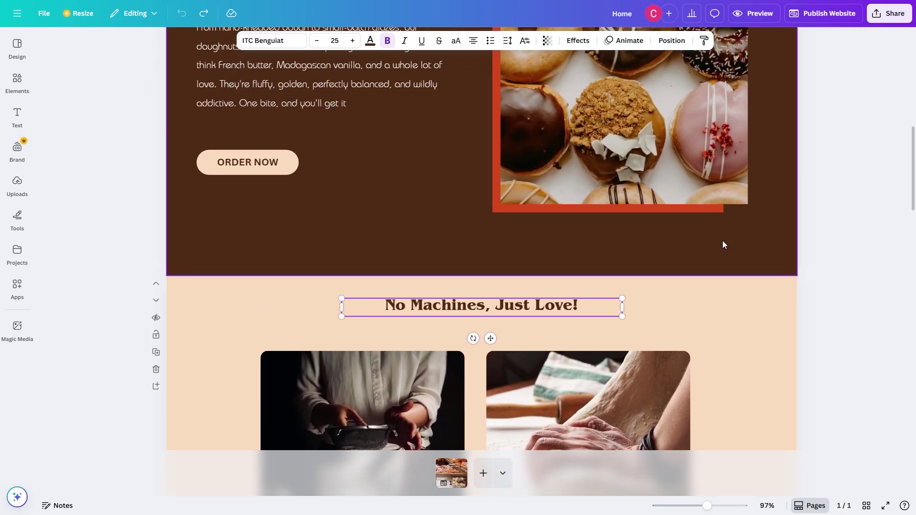
scroll(724, 243, up, 10)
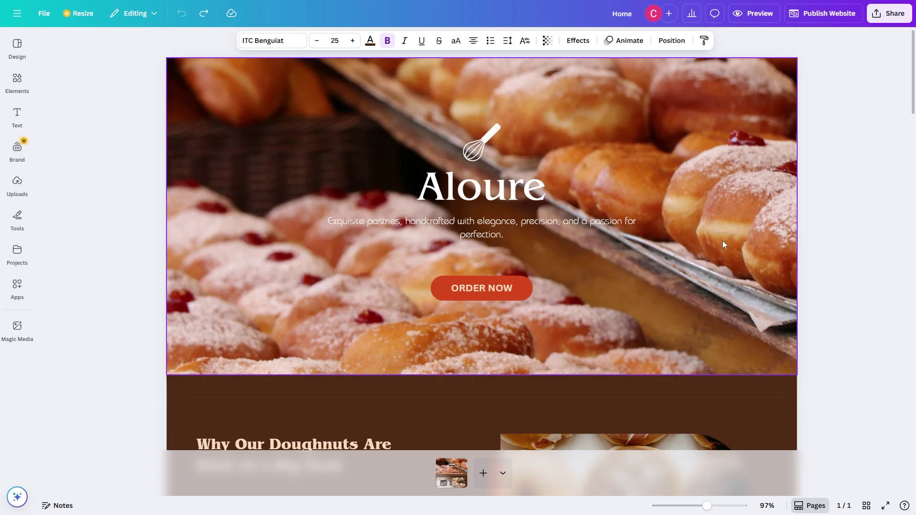
scroll(723, 244, down, 10)
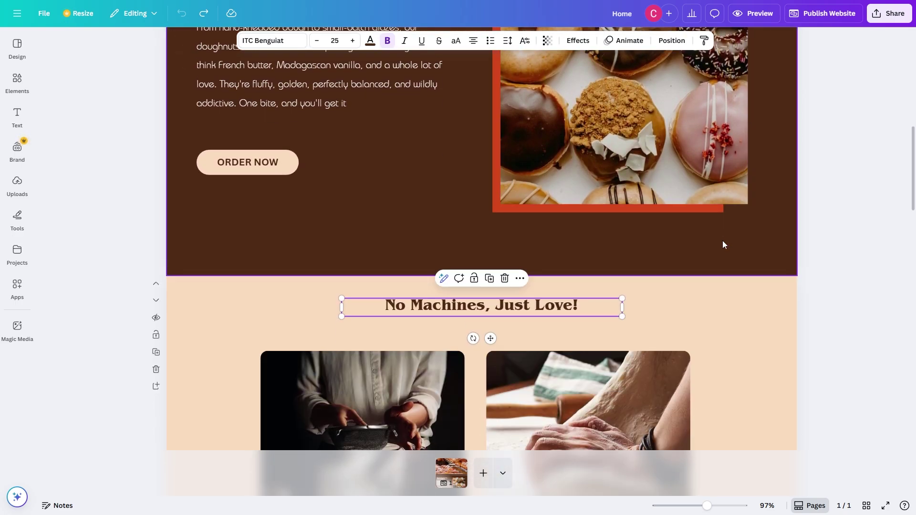